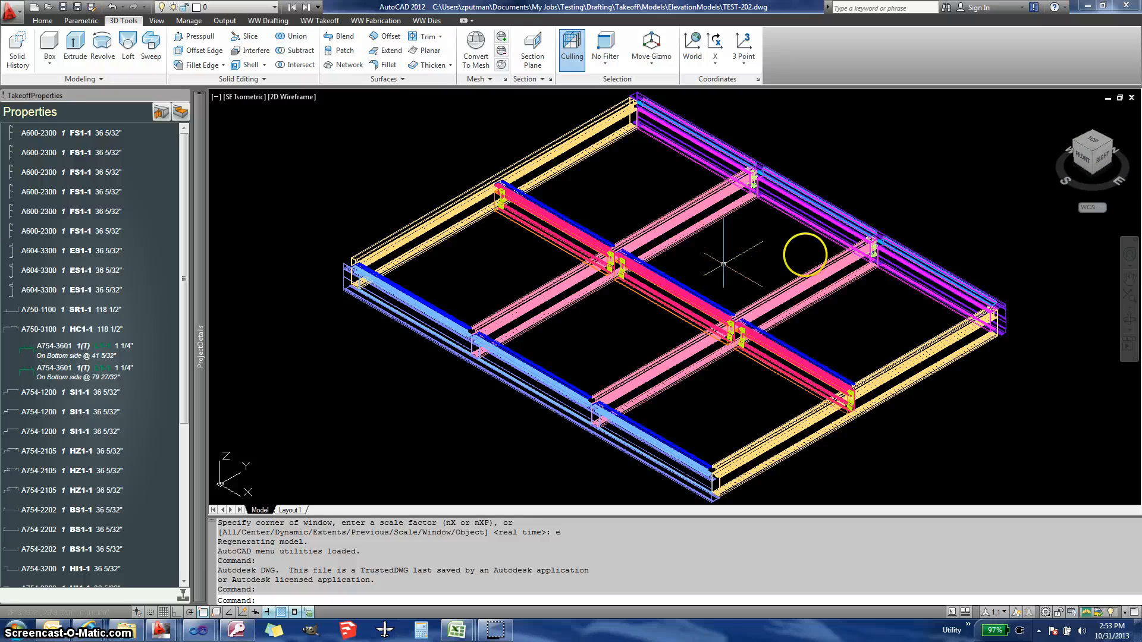
Switch to the Right view and select the A754-4103 J1-1 jamb solid from the overlapping extrusions
{"action": "left_click", "coordinate": [1103, 159]}
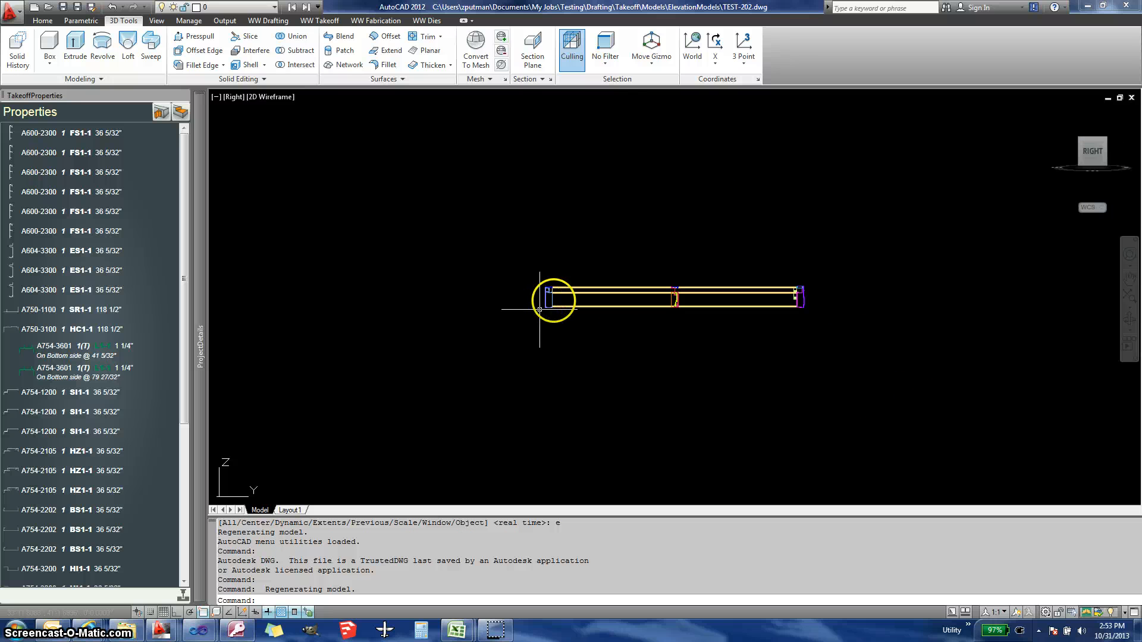
{"action": "scroll", "coordinate": [540, 309], "scroll_direction": "up", "scroll_amount": 10}
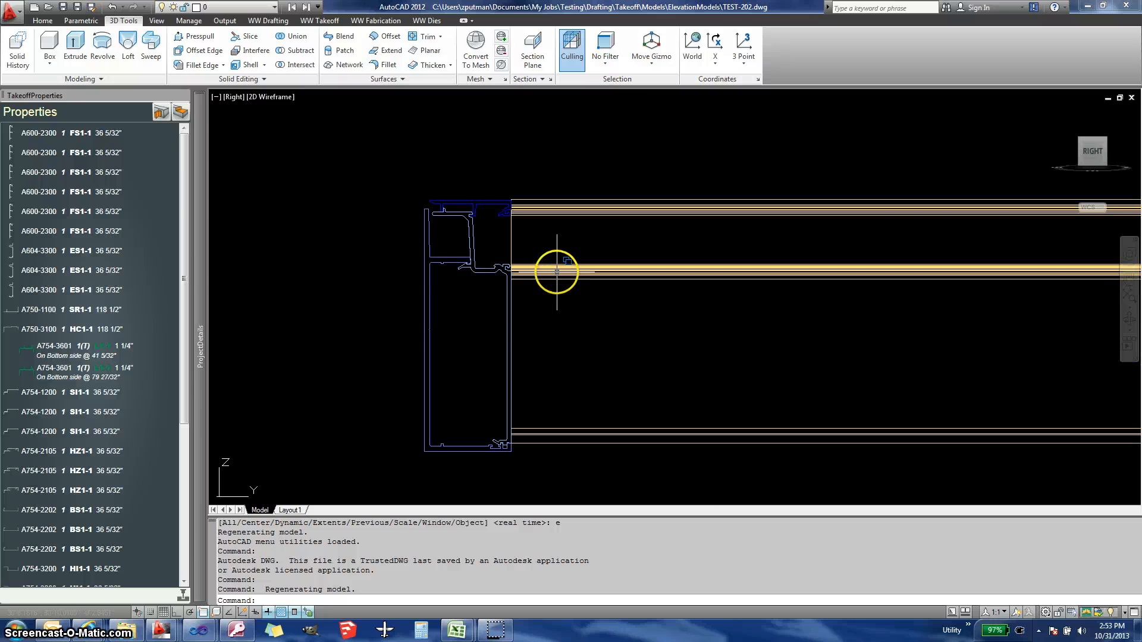
{"action": "left_click", "coordinate": [557, 272]}
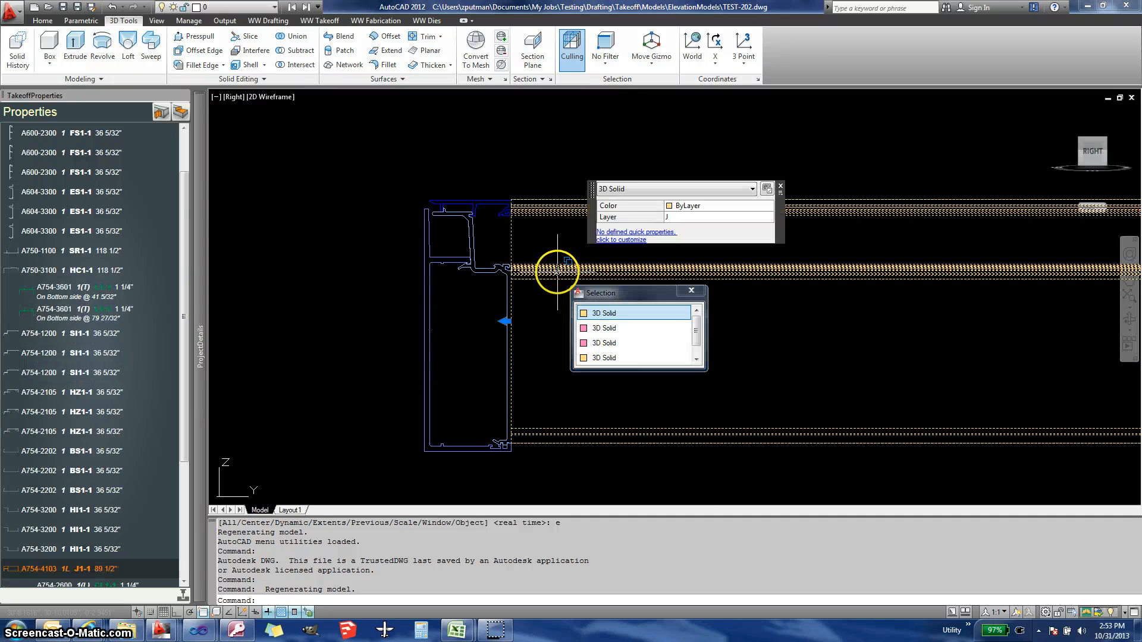
{"action": "left_click", "coordinate": [599, 320]}
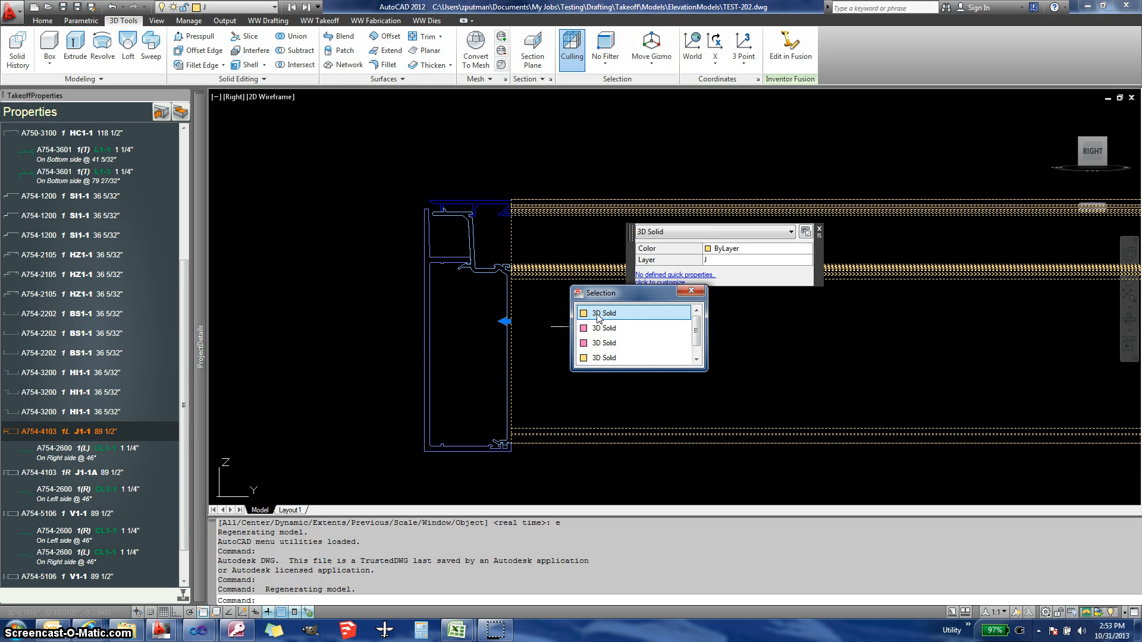
{"action": "left_click", "coordinate": [601, 329]}
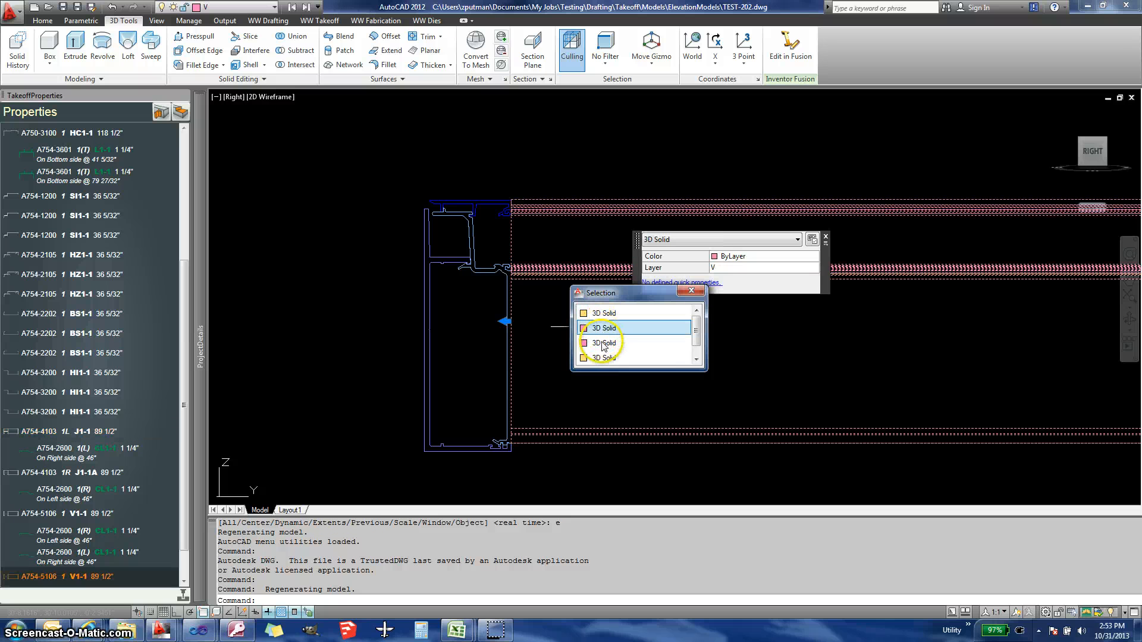
{"action": "left_click", "coordinate": [585, 349]}
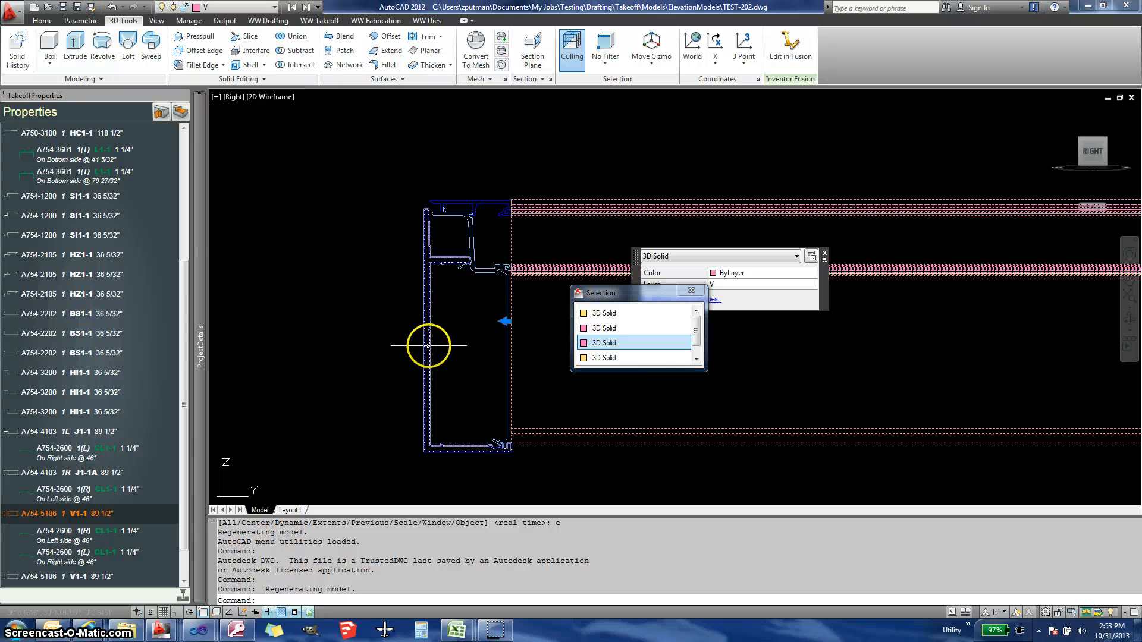
{"action": "left_click", "coordinate": [606, 314]}
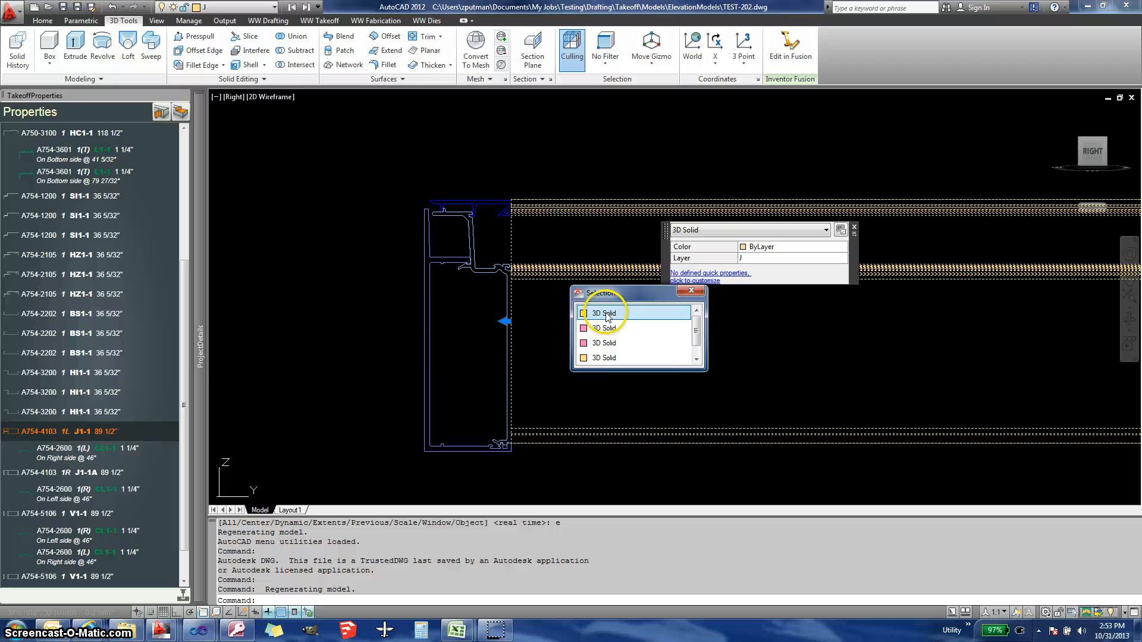
{"action": "left_click", "coordinate": [606, 317]}
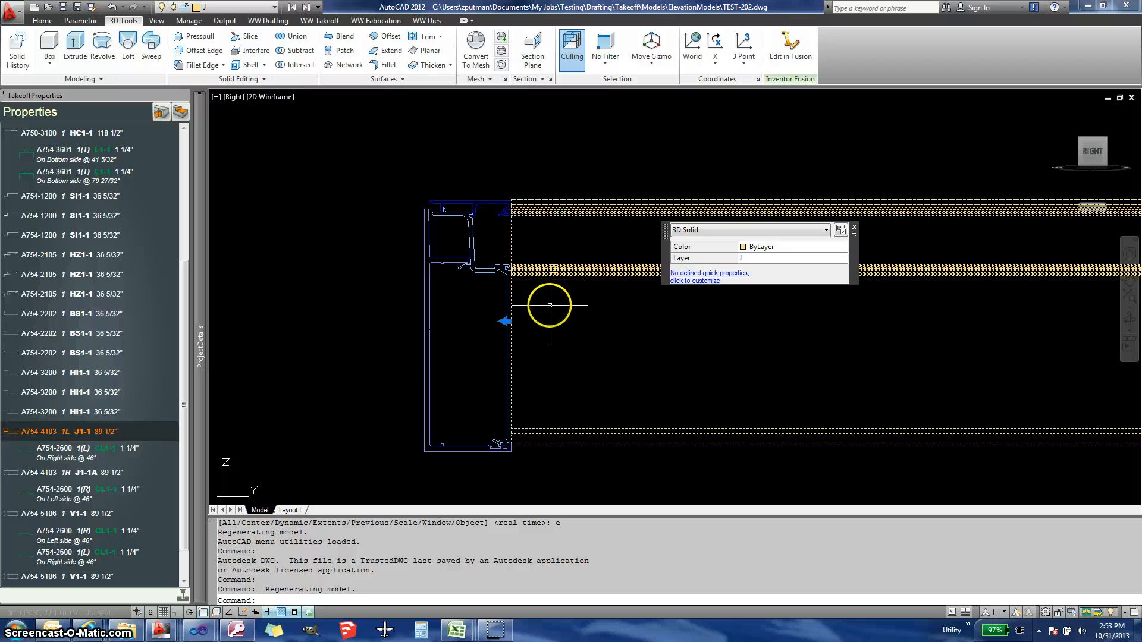
Stretch the J1-1 jamb's end at the blue channel to the inner face of that channel's outer wall
{"action": "scroll", "coordinate": [536, 321], "scroll_direction": "up", "scroll_amount": 4}
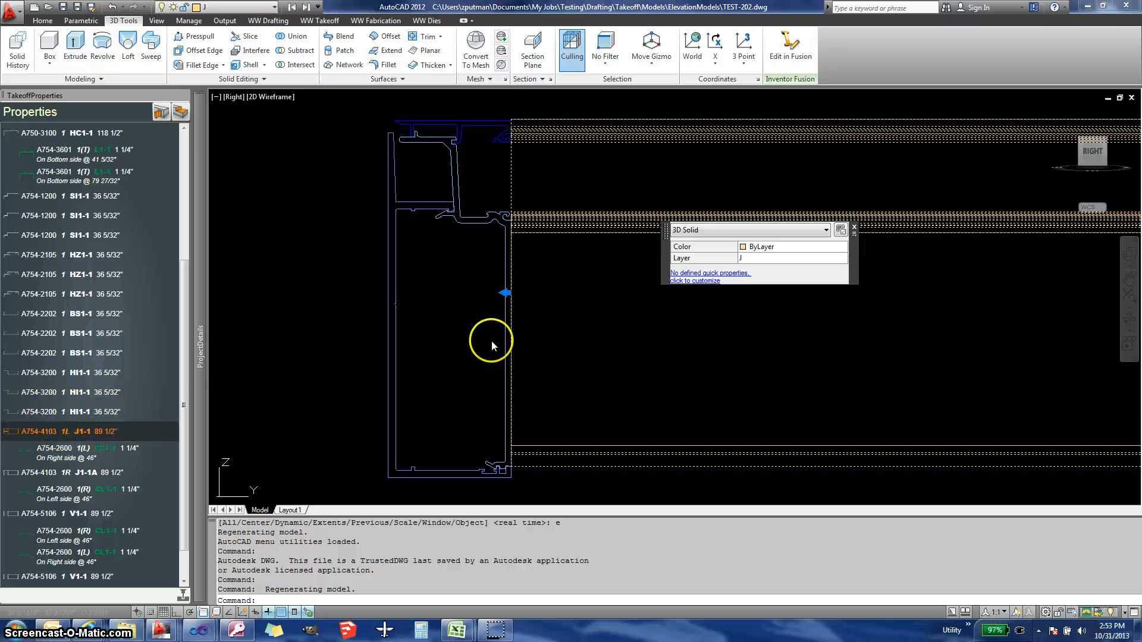
{"action": "scroll", "coordinate": [524, 295], "scroll_direction": "down", "scroll_amount": 6}
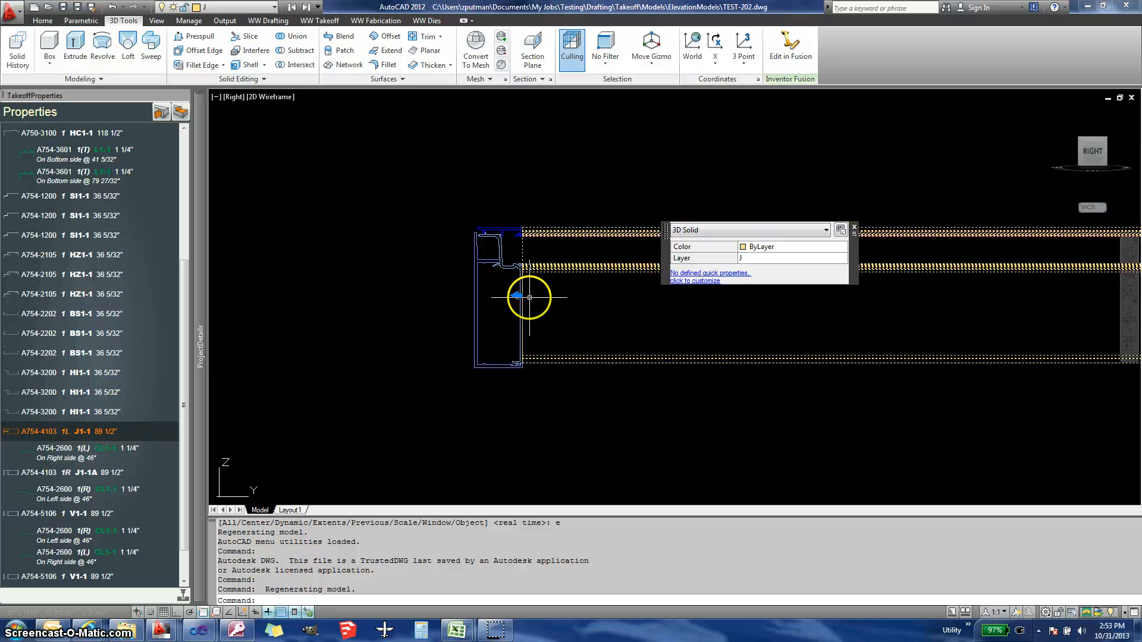
{"action": "middle_click_drag", "start_coordinate": [672, 319], "coordinate": [476, 323]}
{"action": "scroll", "coordinate": [425, 326], "scroll_direction": "down", "scroll_amount": 2}
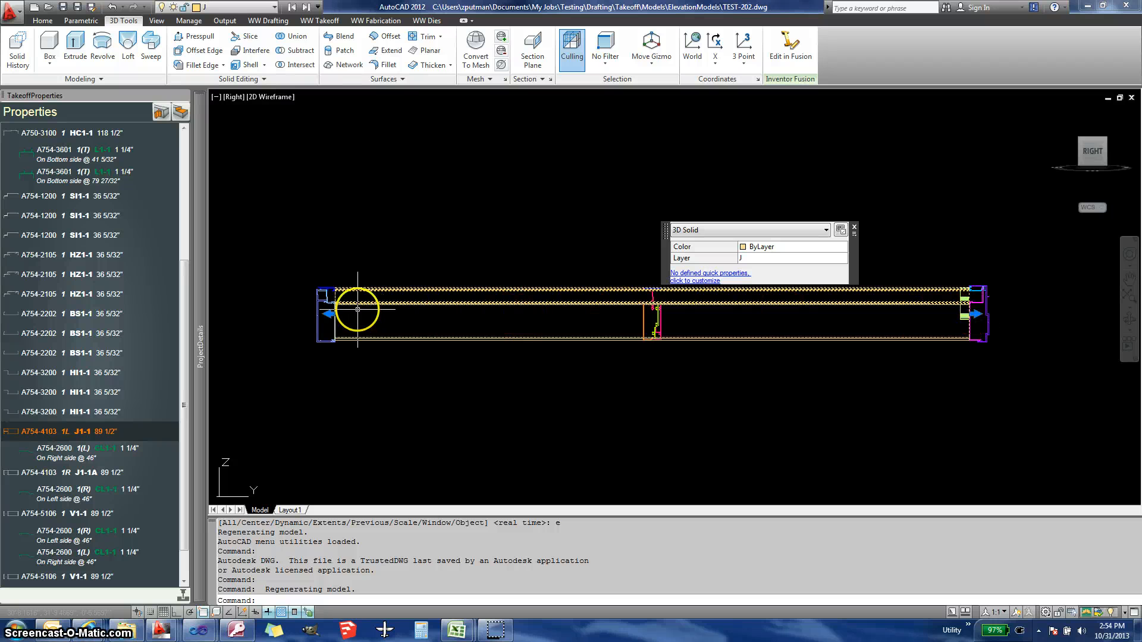
{"action": "scroll", "coordinate": [338, 315], "scroll_direction": "up", "scroll_amount": 5}
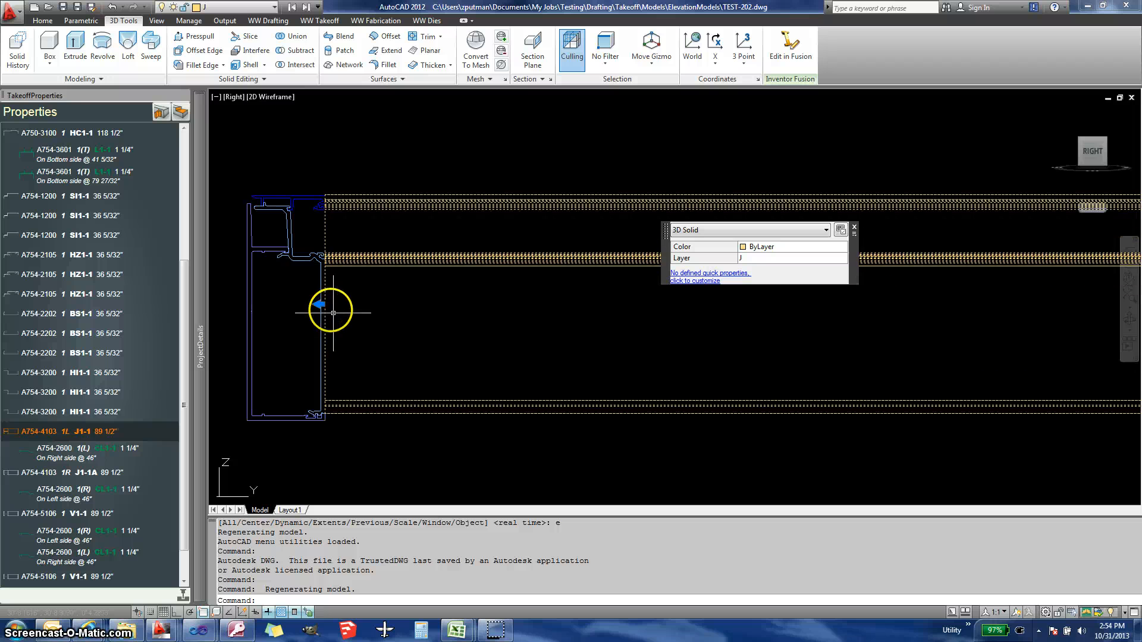
{"action": "scroll", "coordinate": [324, 307], "scroll_direction": "up", "scroll_amount": 3}
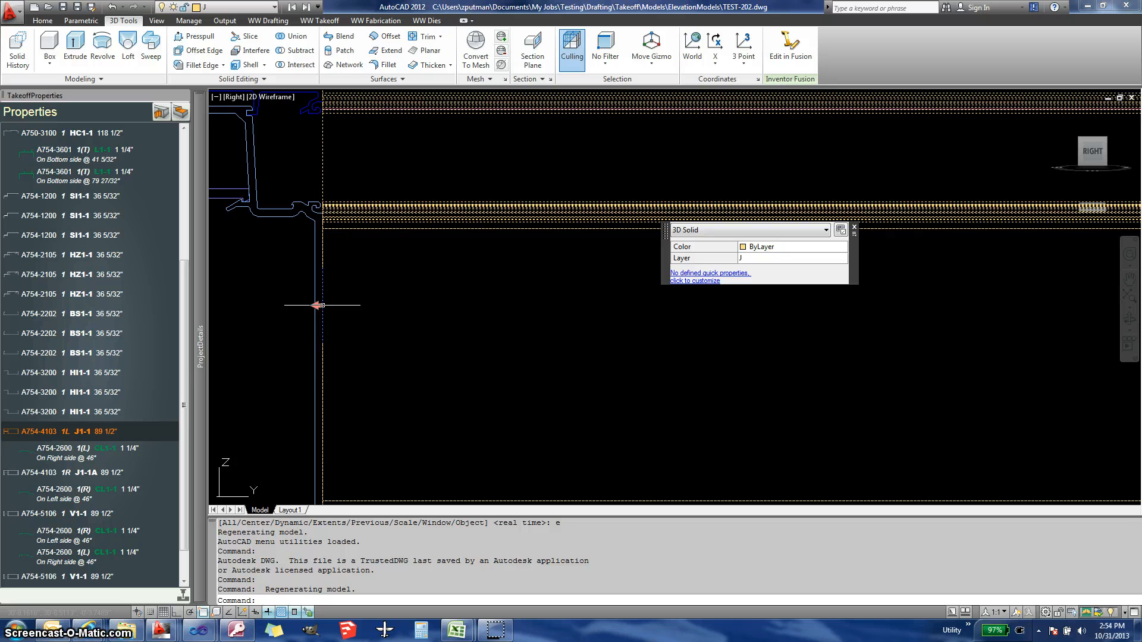
{"action": "left_click", "coordinate": [317, 305]}
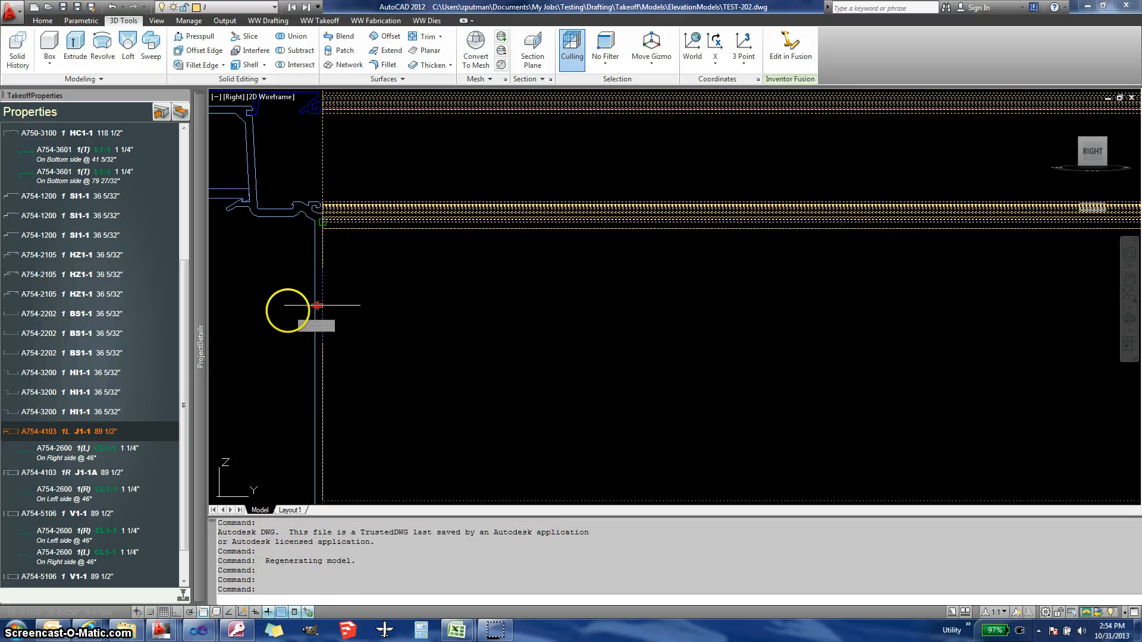
{"action": "scroll", "coordinate": [289, 310], "scroll_direction": "down", "scroll_amount": 5}
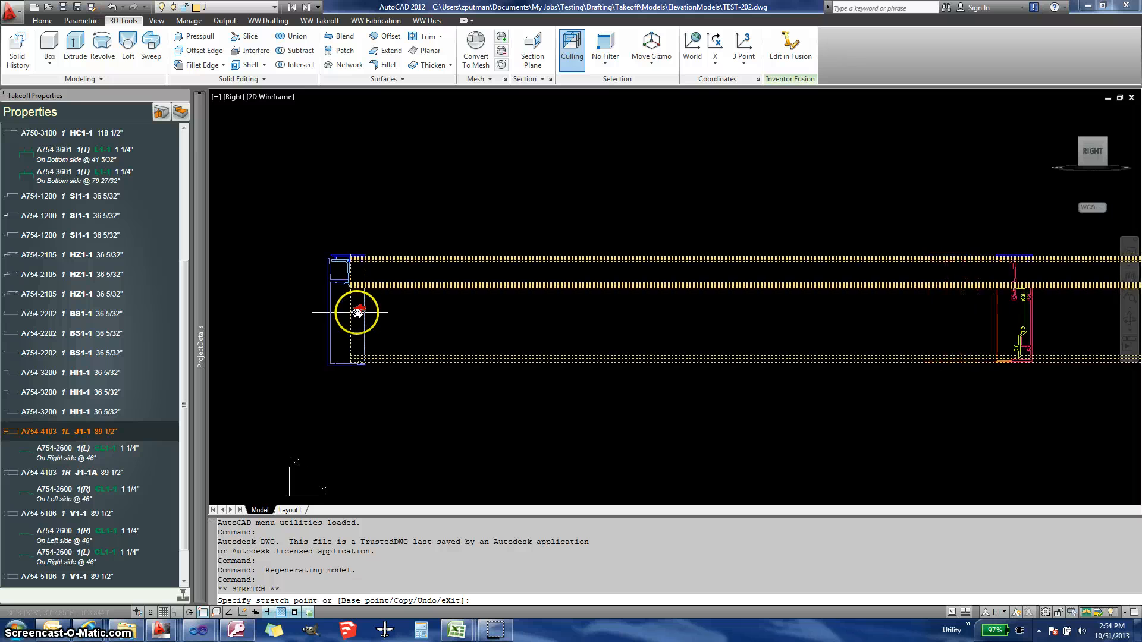
{"action": "scroll", "coordinate": [349, 314], "scroll_direction": "up", "scroll_amount": 5}
{"action": "scroll", "coordinate": [350, 313], "scroll_direction": "up", "scroll_amount": 3}
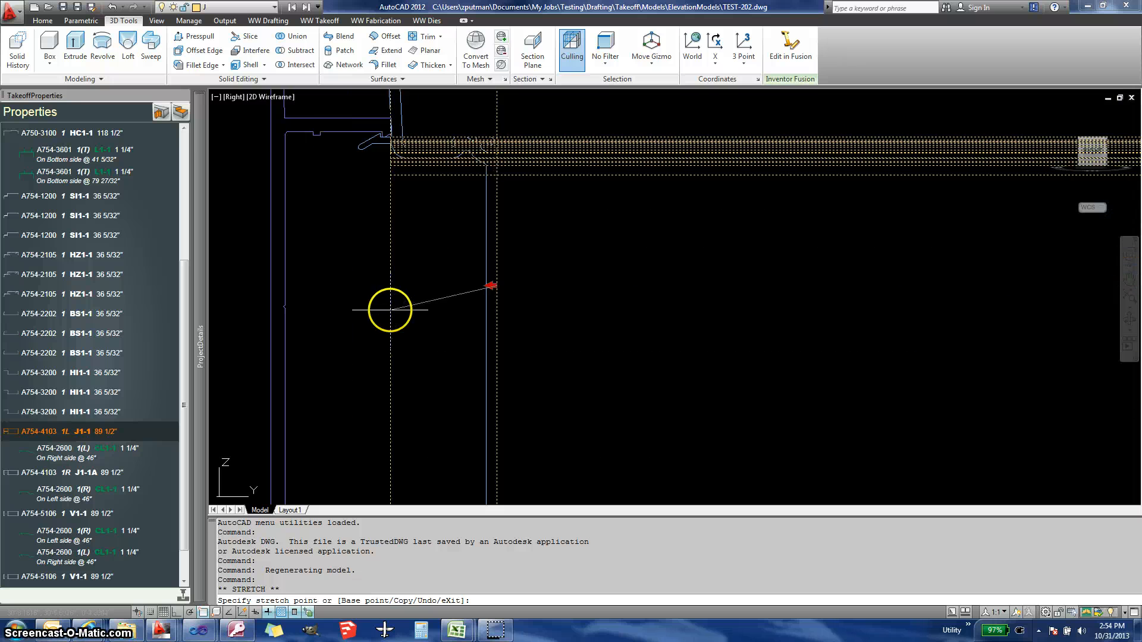
{"action": "scroll", "coordinate": [390, 309], "scroll_direction": "down", "scroll_amount": 2}
{"action": "middle_click_drag", "start_coordinate": [369, 374], "coordinate": [401, 324]}
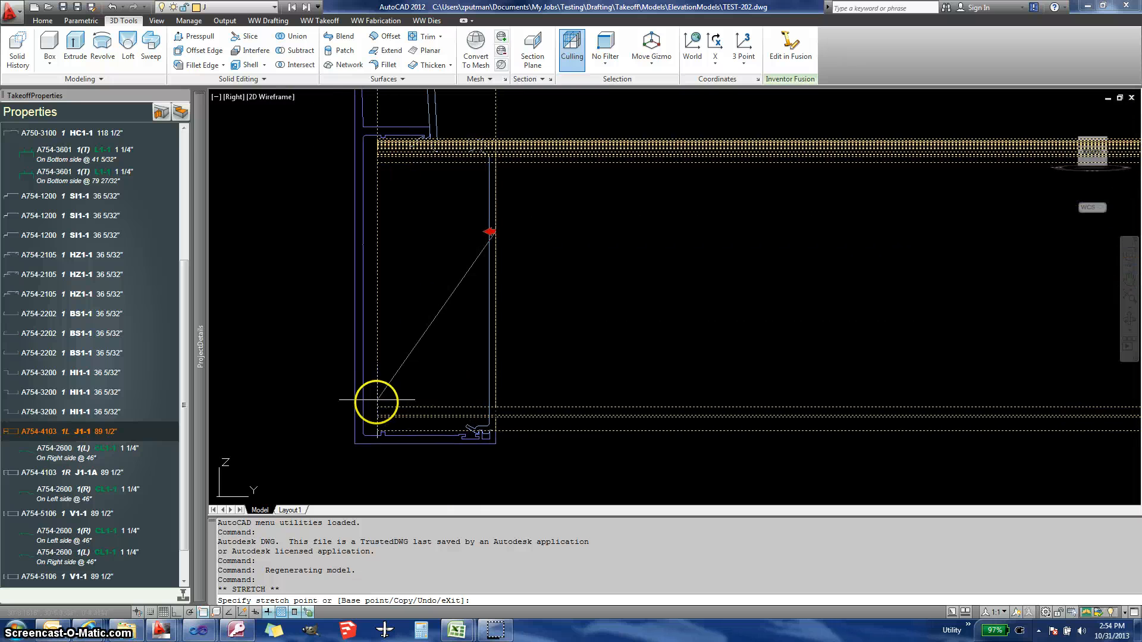
{"action": "left_click", "coordinate": [365, 416]}
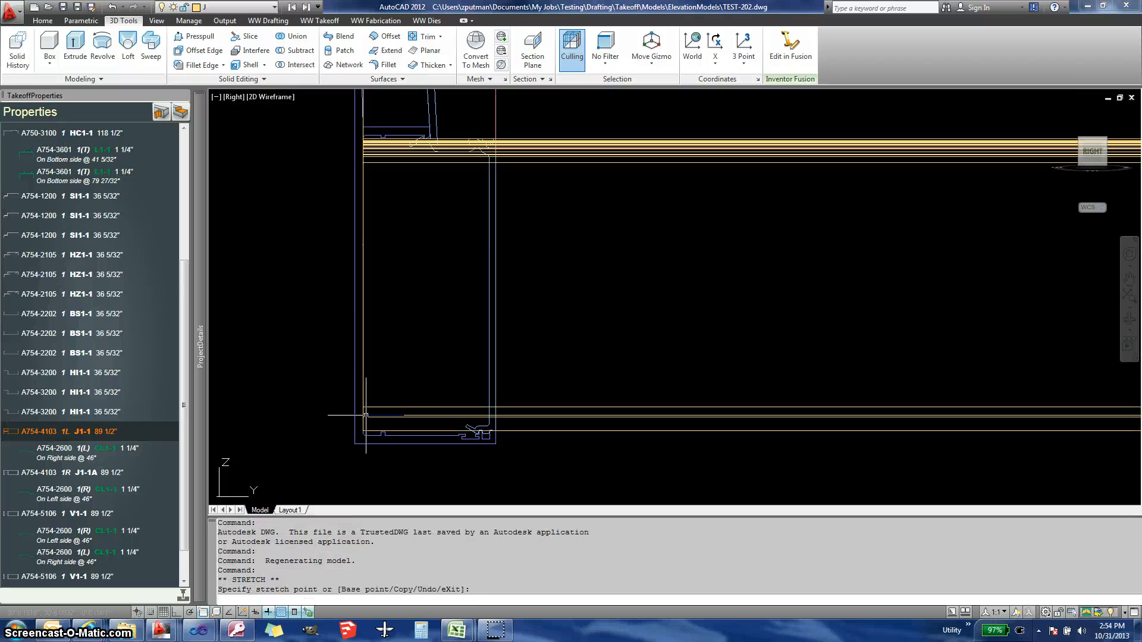
Start a grip stretch on the J1-1 jamb's opposite end, at the purple channel, and turn on Ortho mode
{"action": "scroll", "coordinate": [421, 383], "scroll_direction": "down", "scroll_amount": 4}
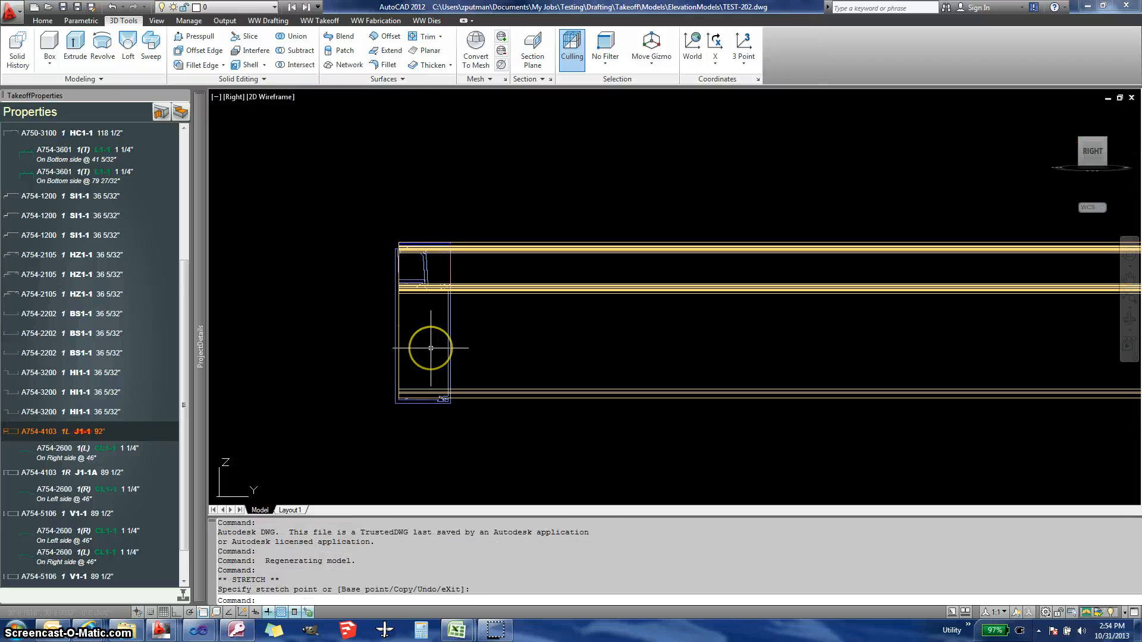
{"action": "scroll", "coordinate": [431, 348], "scroll_direction": "up", "scroll_amount": 4}
{"action": "scroll", "coordinate": [431, 348], "scroll_direction": "down", "scroll_amount": 3}
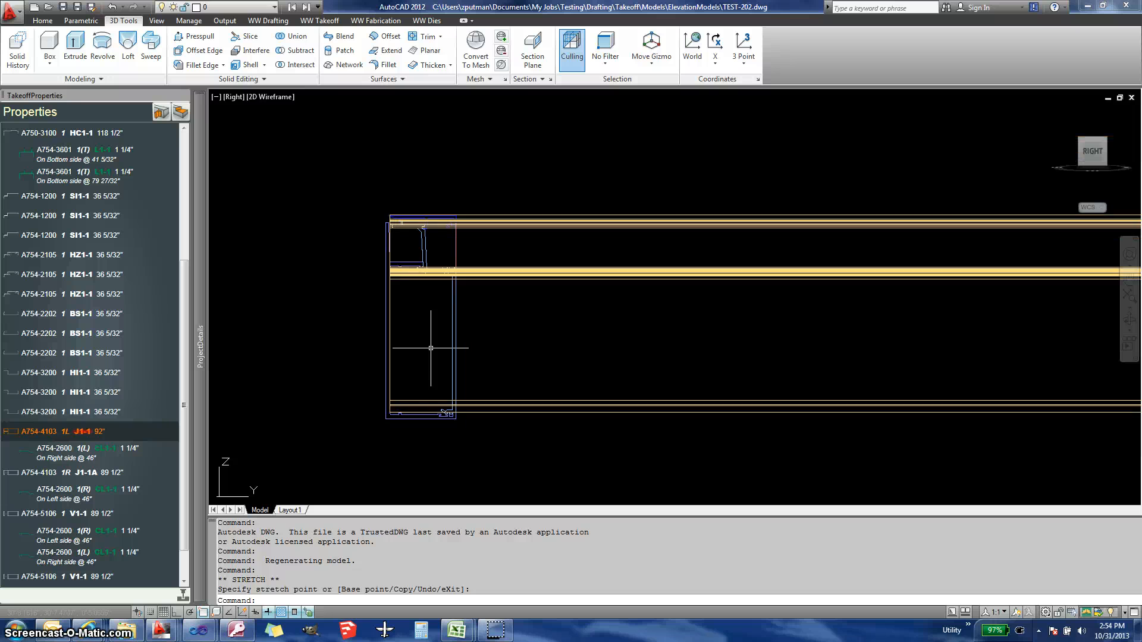
{"action": "middle_click_drag", "start_coordinate": [613, 339], "coordinate": [336, 339]}
{"action": "scroll", "coordinate": [336, 340], "scroll_direction": "down", "scroll_amount": 2}
{"action": "scroll", "coordinate": [785, 344], "scroll_direction": "up", "scroll_amount": 5}
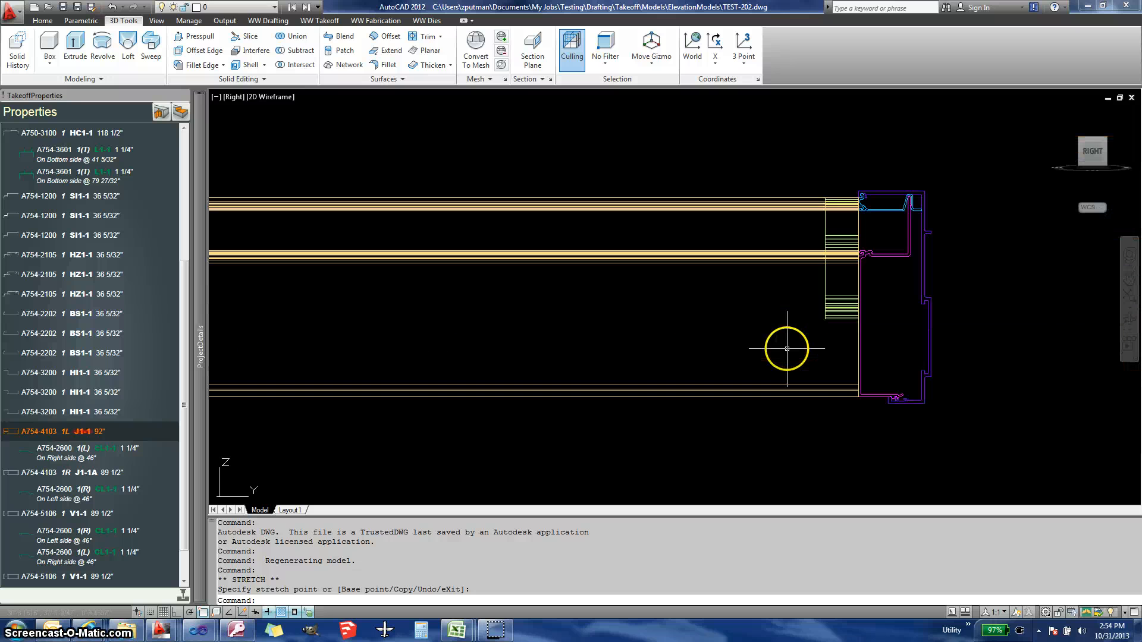
{"action": "middle_click_drag", "start_coordinate": [757, 357], "coordinate": [696, 347]}
{"action": "scroll", "coordinate": [678, 389], "scroll_direction": "up", "scroll_amount": 2}
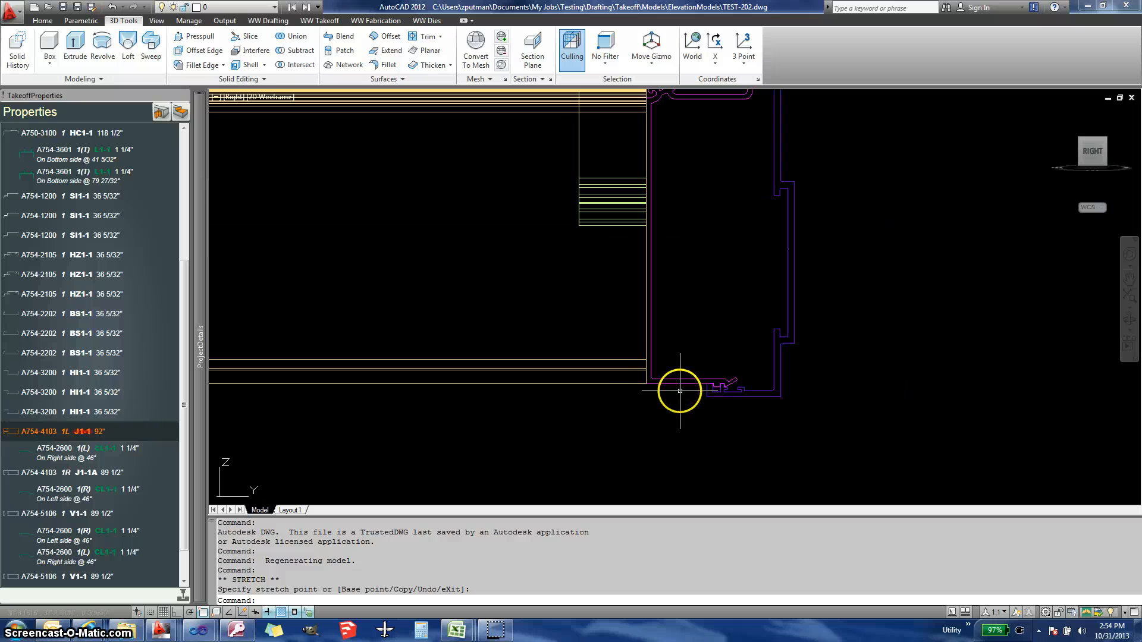
{"action": "left_click", "coordinate": [635, 385]}
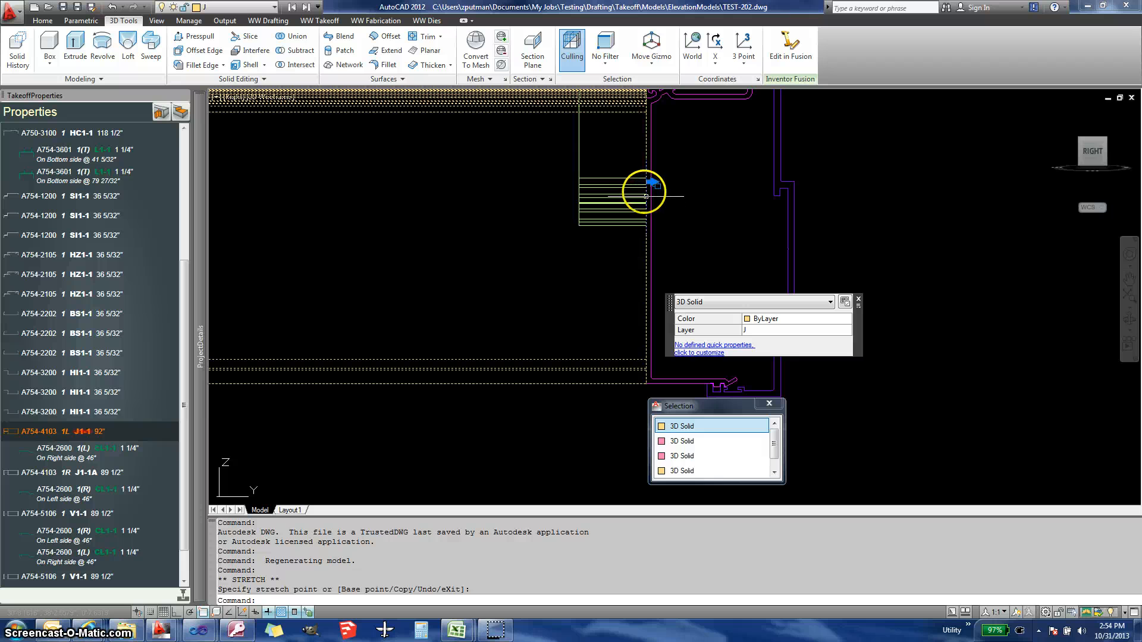
{"action": "left_click", "coordinate": [652, 181]}
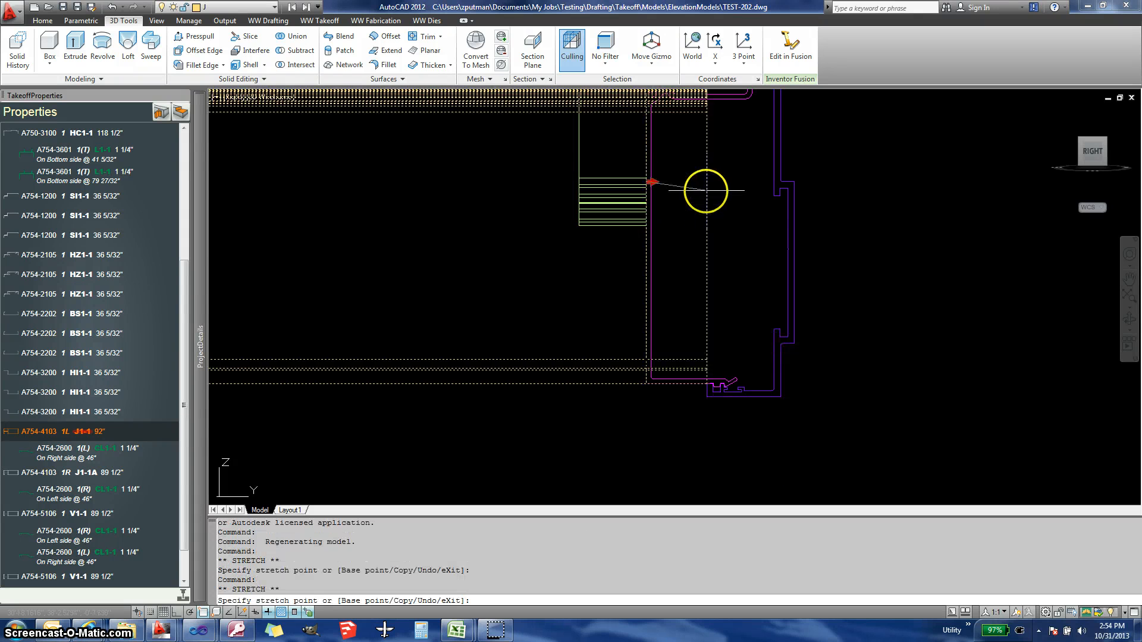
{"action": "key", "text": "F8"}
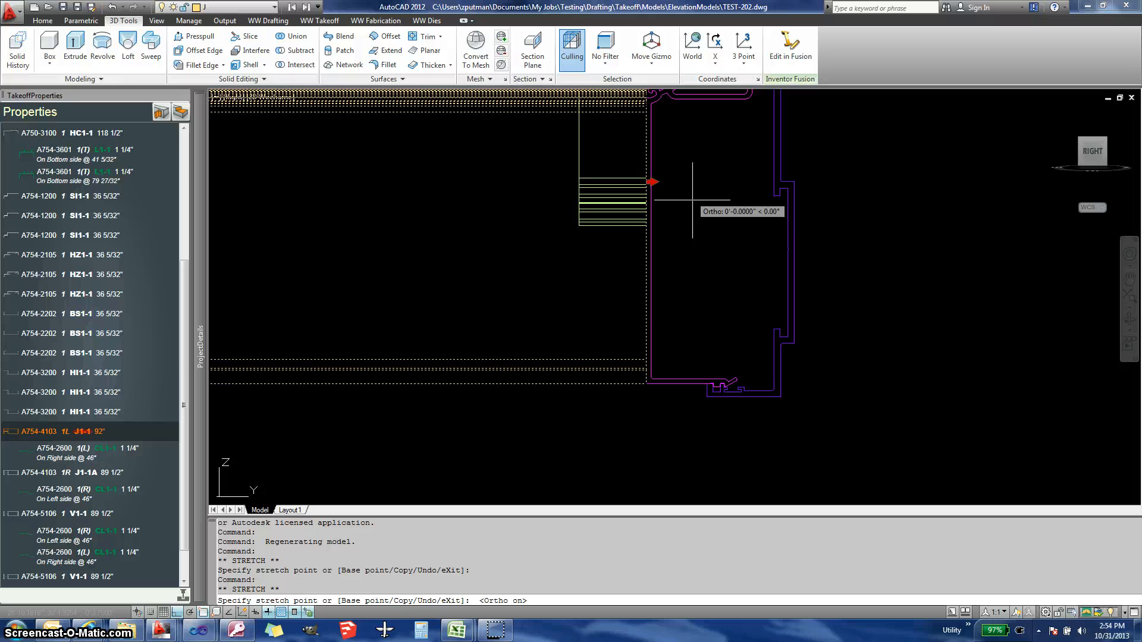
Cancel the stretch and rotate the UCS 90 degrees about the Y axis
{"action": "key", "text": "Escape"}
{"action": "key", "text": "Escape"}
{"action": "key", "text": "Escape"}
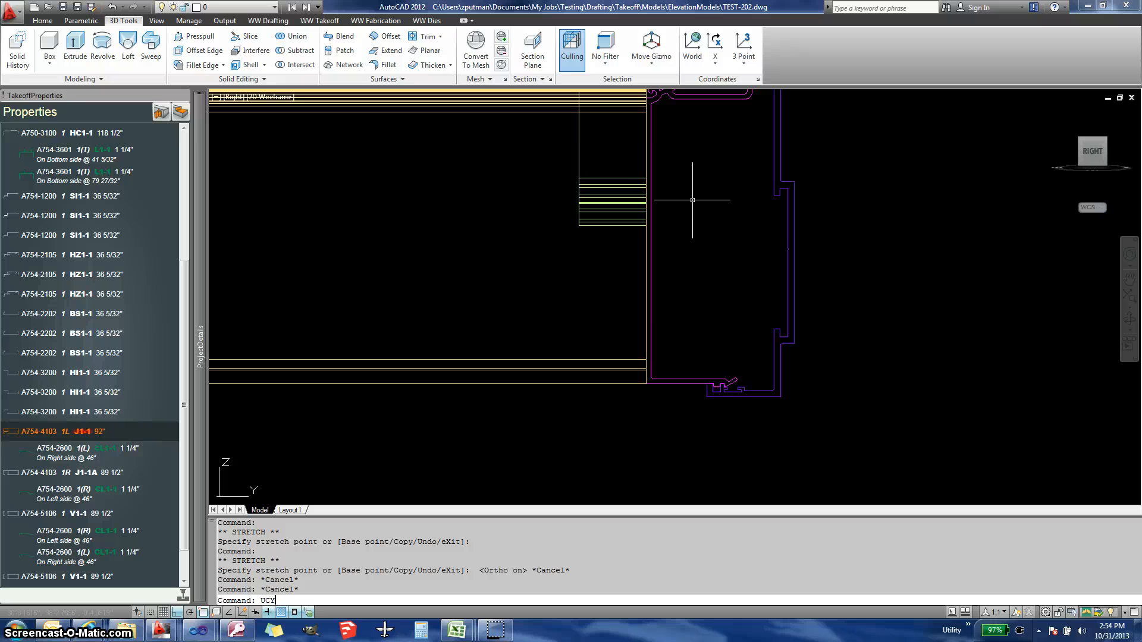
{"action": "key", "text": "Return"}
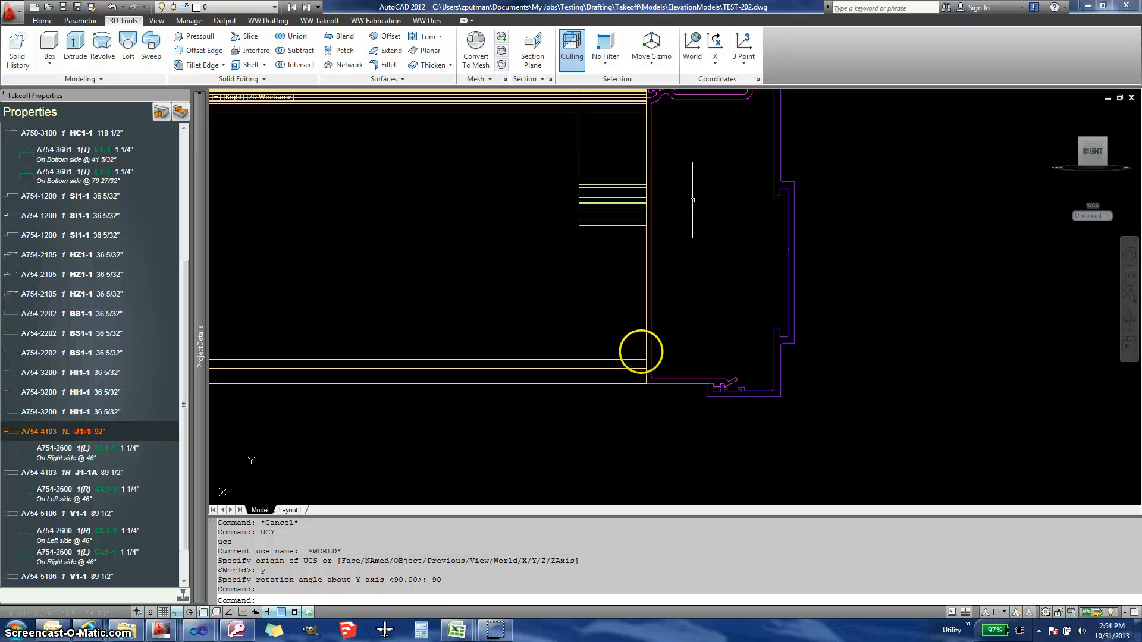
Stretch the J1-1 jamb's end at the purple channel outward by 1.625 inches
{"action": "left_click", "coordinate": [628, 355]}
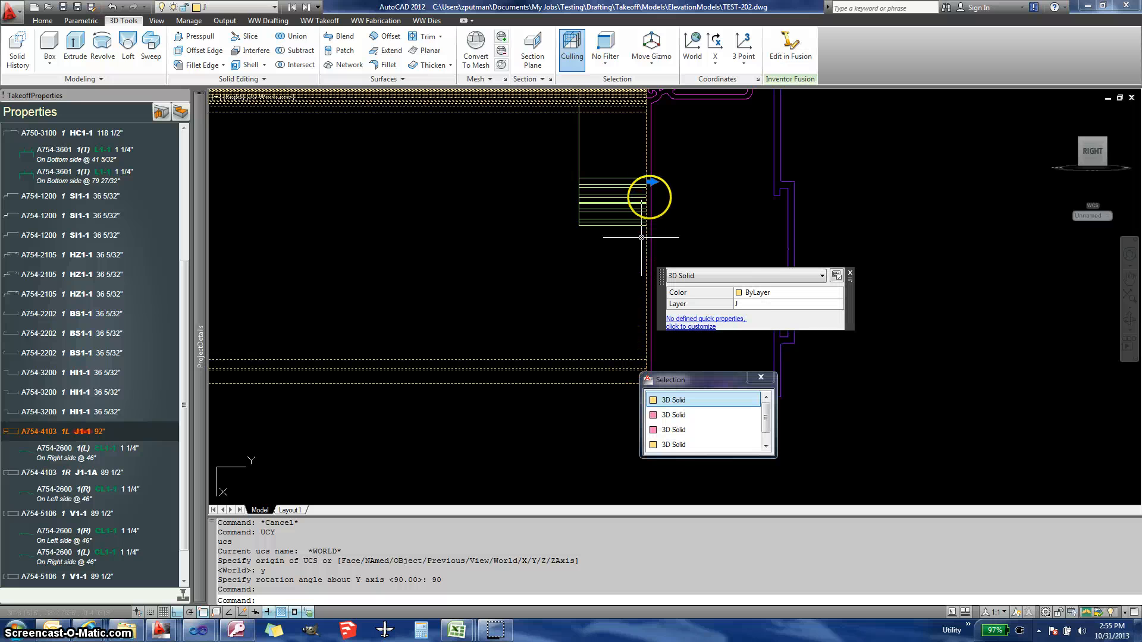
{"action": "left_click", "coordinate": [648, 182]}
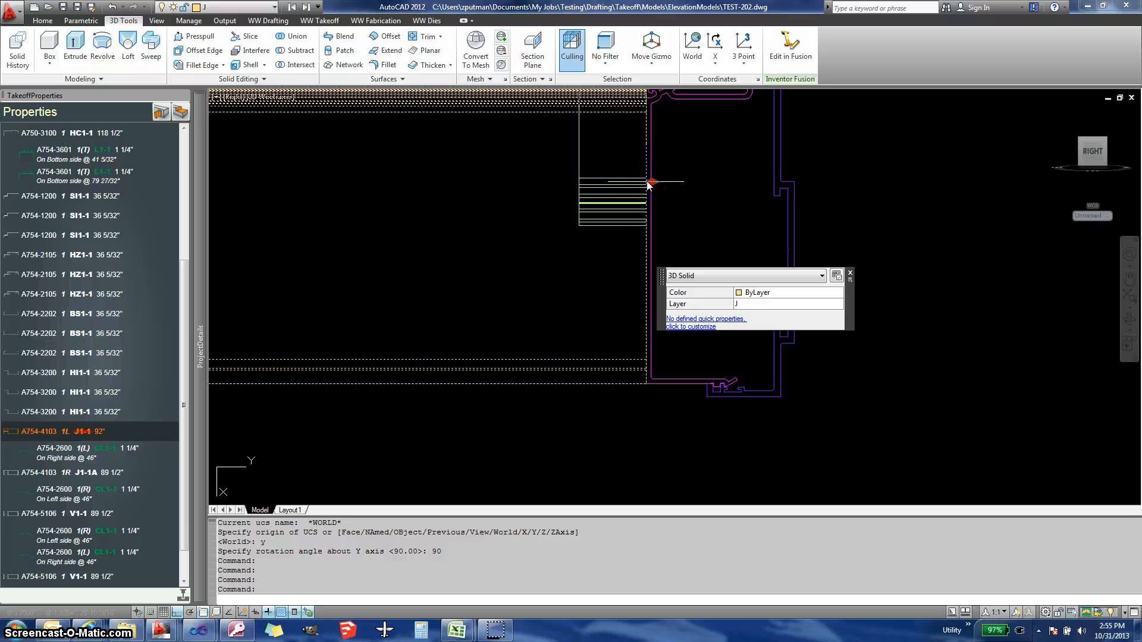
{"action": "left_click", "coordinate": [648, 183]}
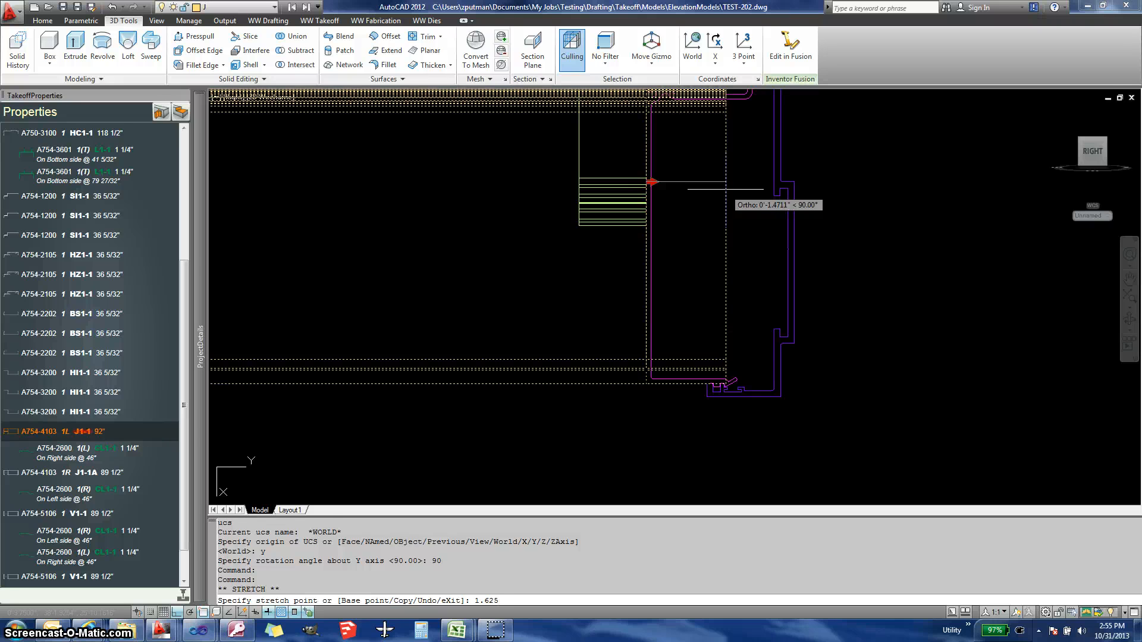
{"action": "key", "text": "Return"}
{"action": "scroll", "coordinate": [726, 189], "scroll_direction": "down", "scroll_amount": 2}
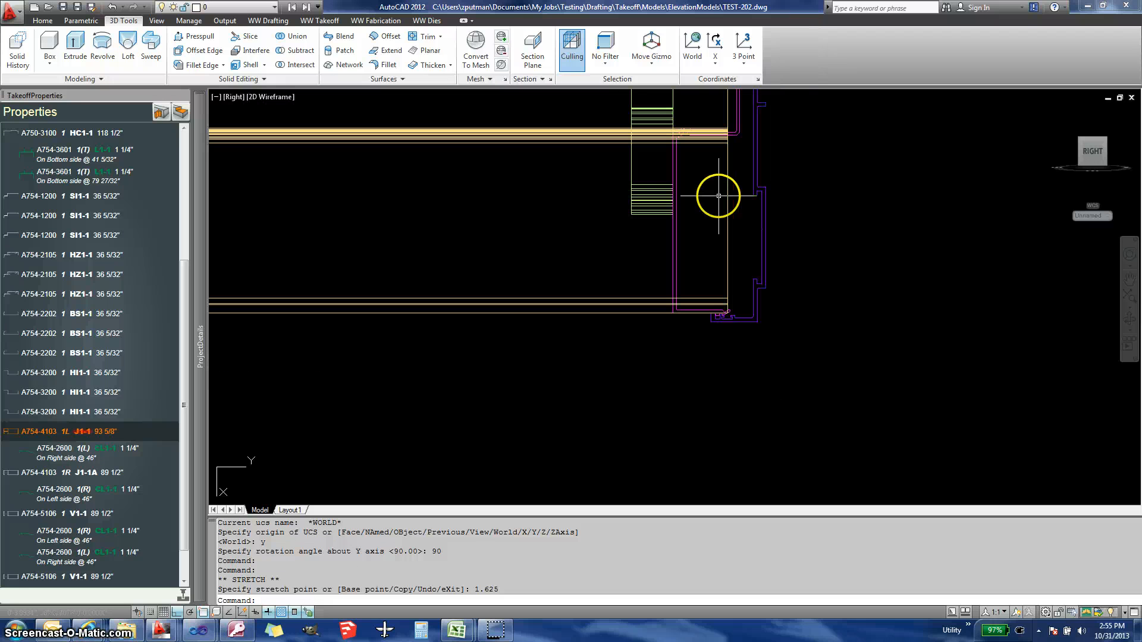
{"action": "scroll", "coordinate": [718, 196], "scroll_direction": "down", "scroll_amount": 1}
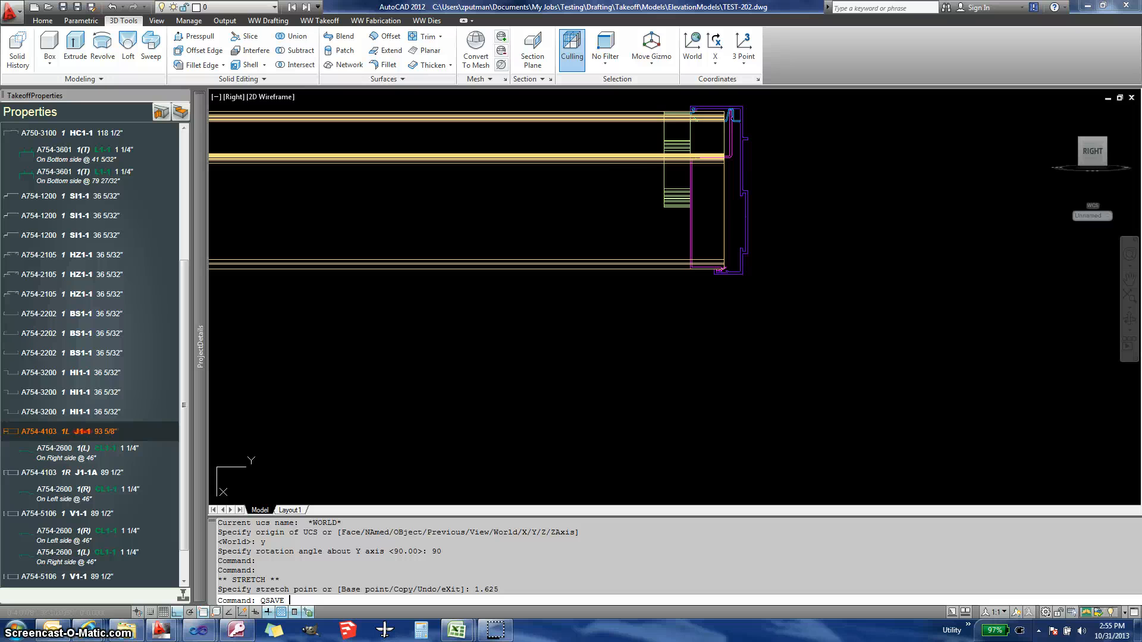
Save the drawing, updating the base data for JambL and the other extrusions assigned to the same detail and use
{"action": "left_click_drag", "start_coordinate": [602, 228], "coordinate": [630, 189]}
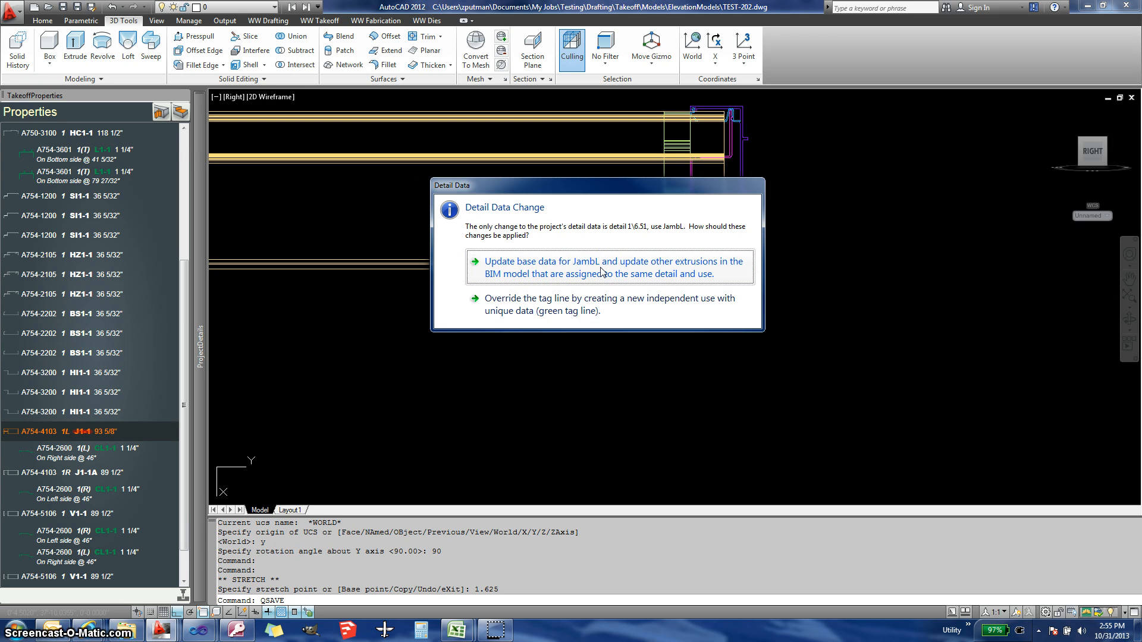
{"action": "left_click", "coordinate": [559, 268]}
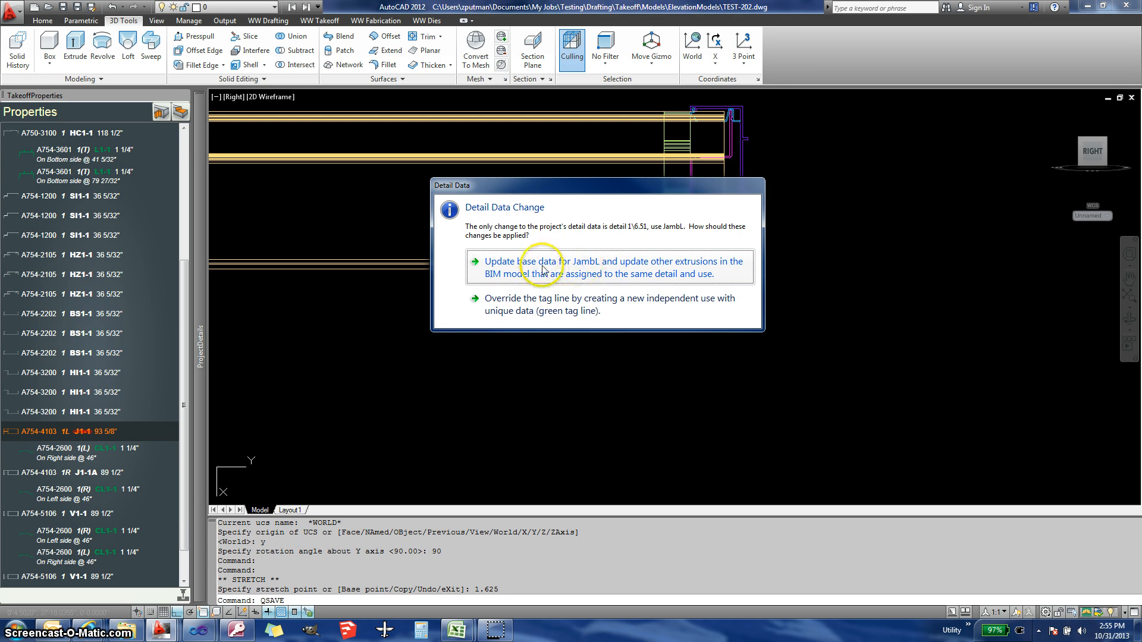
{"action": "left_click", "coordinate": [582, 273]}
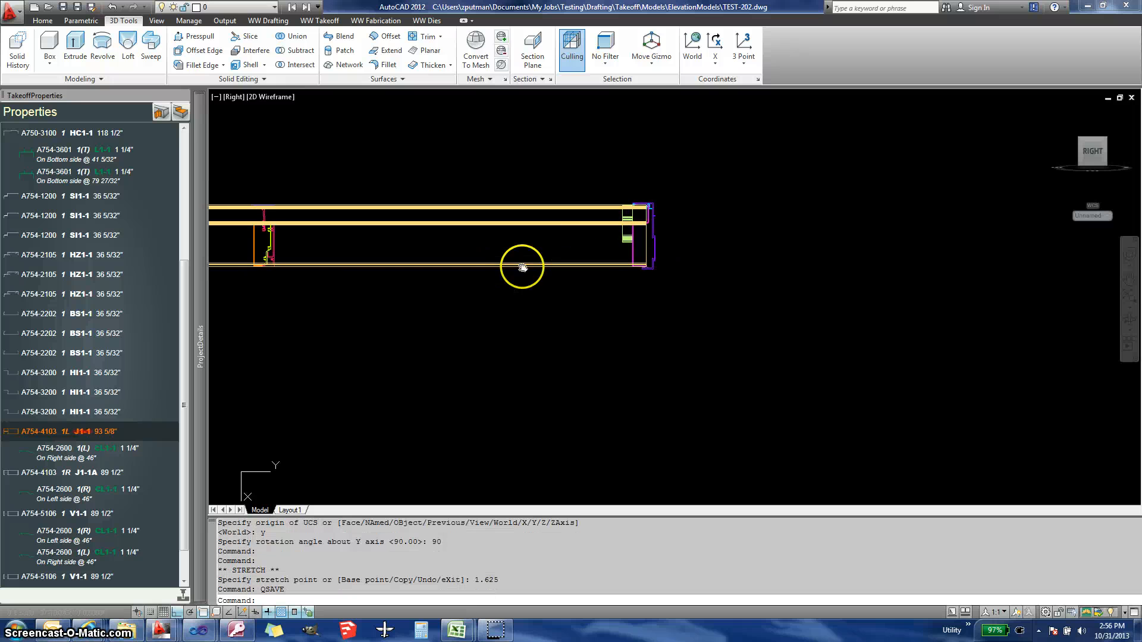
Check the ends of the frame from the right side and switch the model to the SE isometric view
{"action": "middle_click_drag", "start_coordinate": [521, 263], "coordinate": [806, 273]}
{"action": "scroll", "coordinate": [779, 279], "scroll_direction": "down", "scroll_amount": 4}
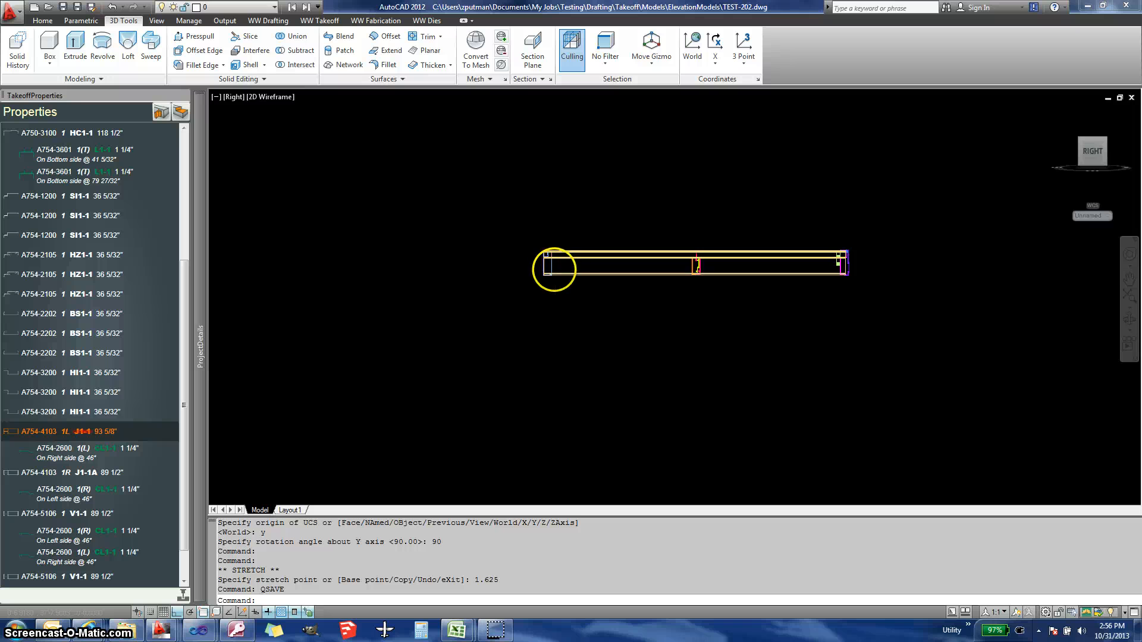
{"action": "scroll", "coordinate": [547, 264], "scroll_direction": "up", "scroll_amount": 8}
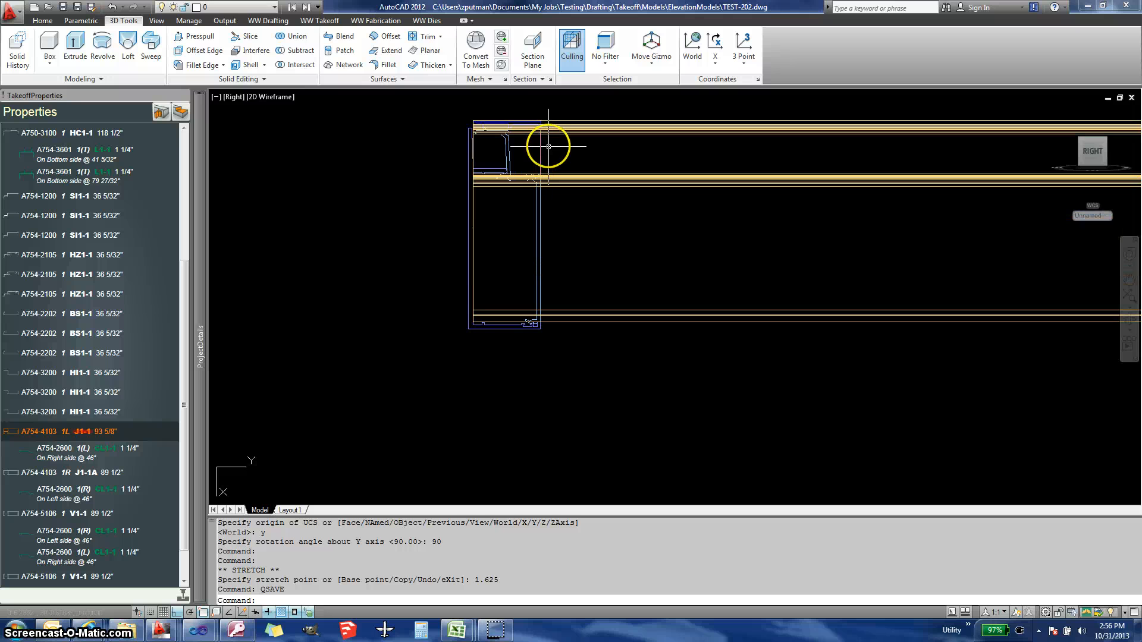
{"action": "left_click", "coordinate": [540, 145]}
{"action": "key", "text": "Escape"}
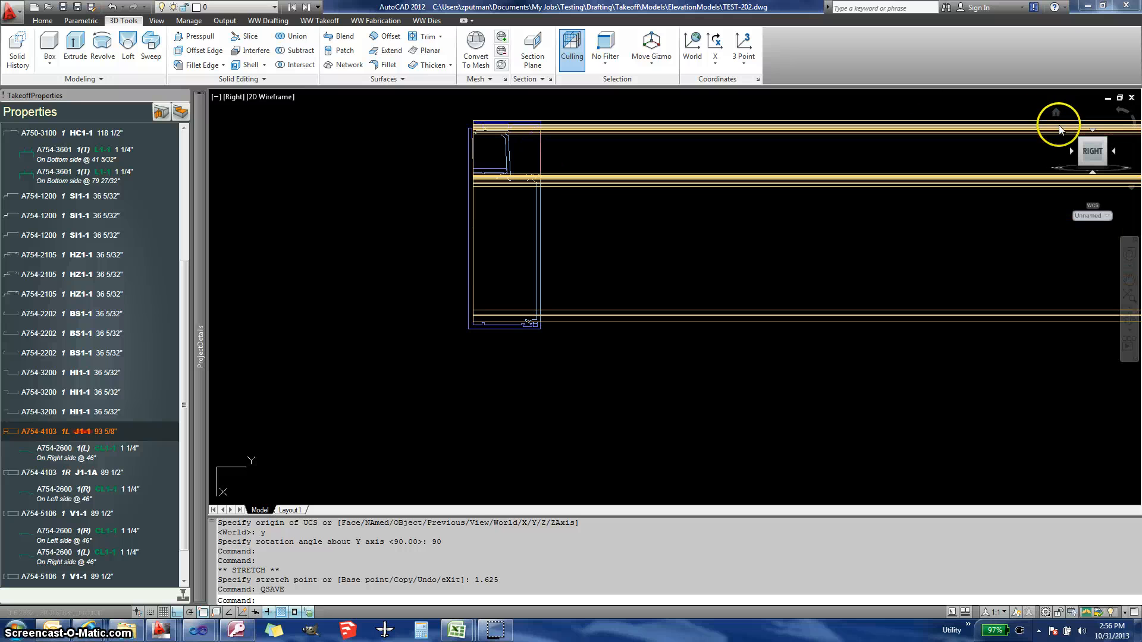
{"action": "left_click", "coordinate": [1081, 144]}
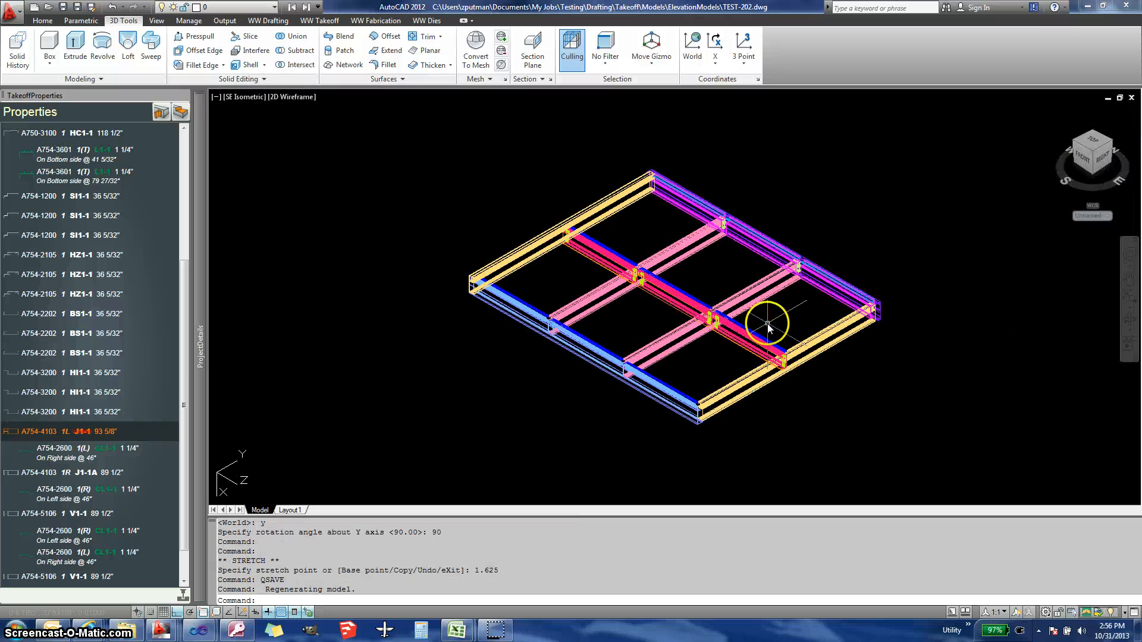
Stretch the V1-1 vertical's end at the blue sill to the lower corner endpoint of the sill channel
{"action": "scroll", "coordinate": [663, 357], "scroll_direction": "up", "scroll_amount": 4}
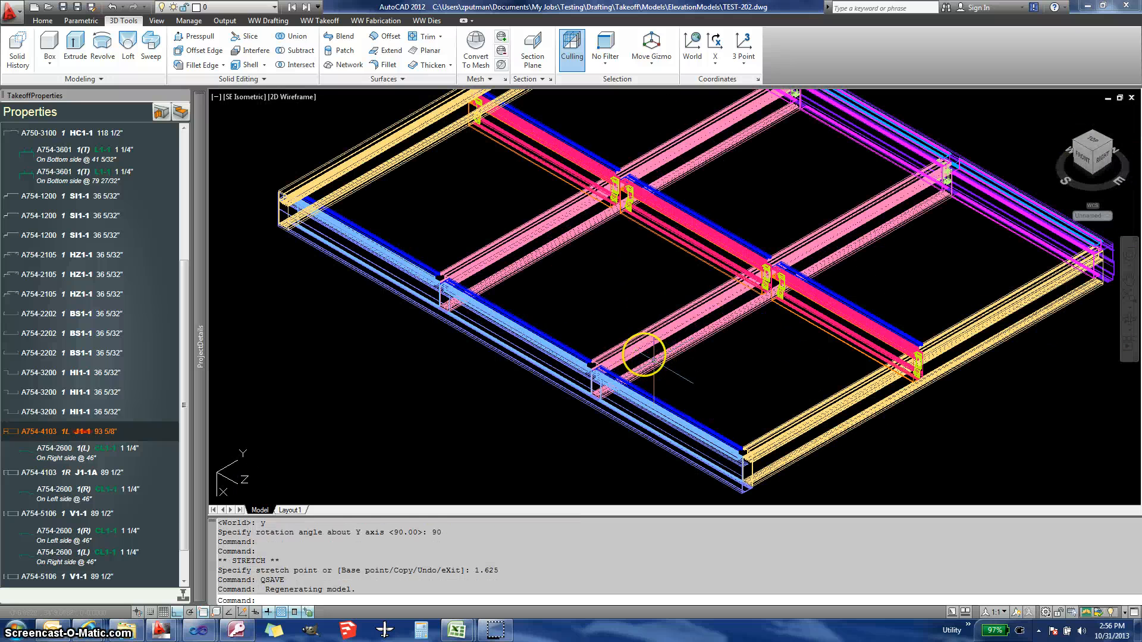
{"action": "left_click", "coordinate": [635, 345]}
{"action": "scroll", "coordinate": [607, 386], "scroll_direction": "up", "scroll_amount": 5}
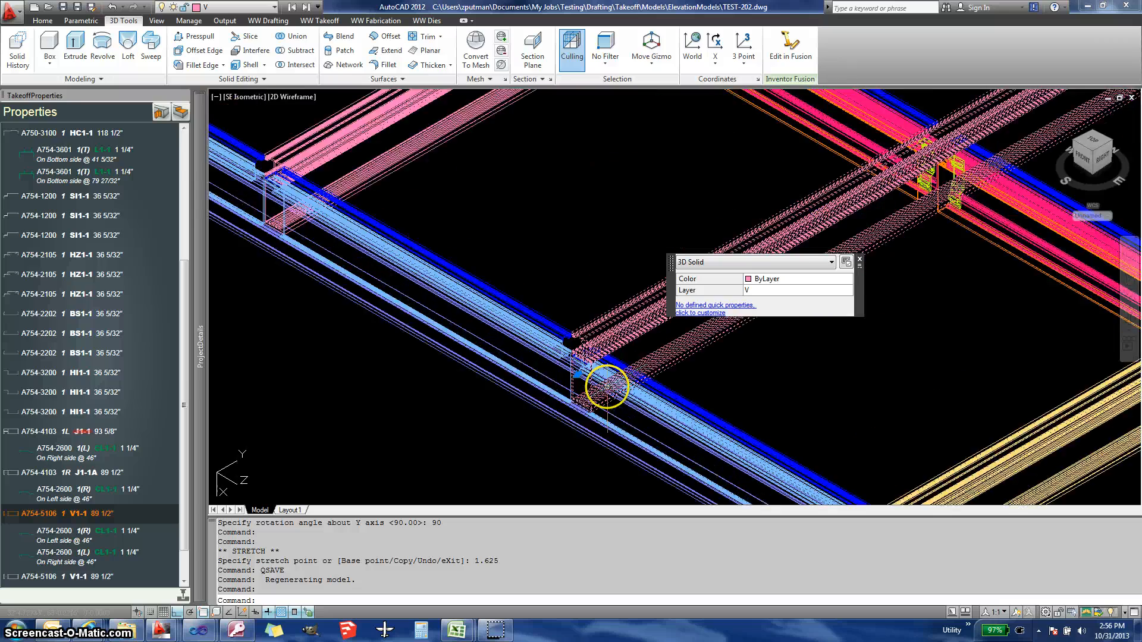
{"action": "scroll", "coordinate": [568, 361], "scroll_direction": "up", "scroll_amount": 3}
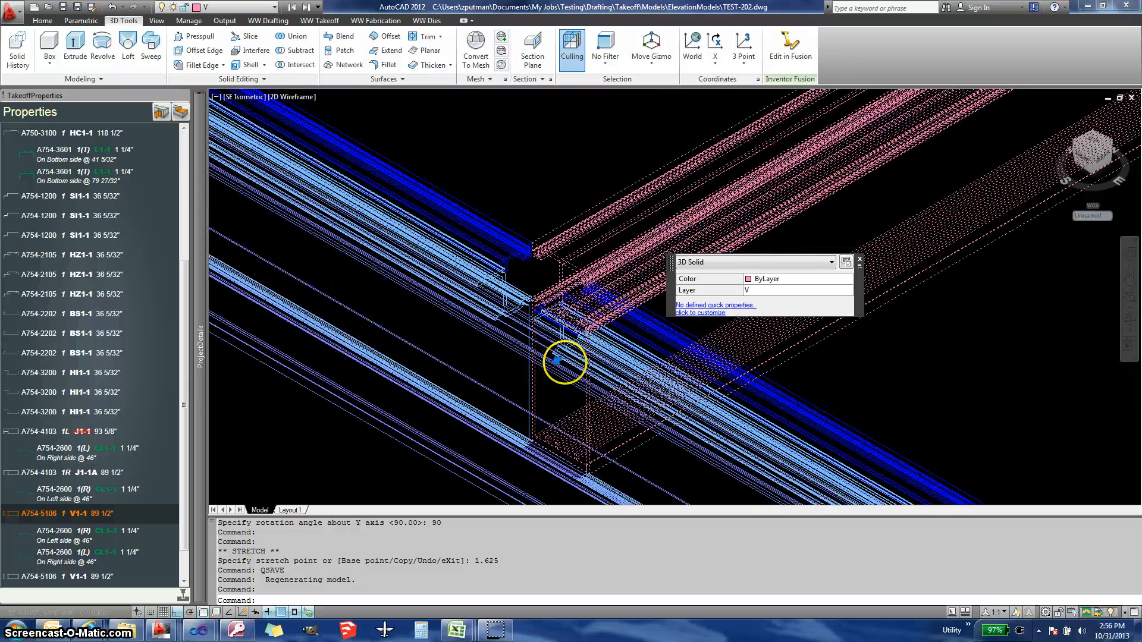
{"action": "left_click", "coordinate": [555, 359]}
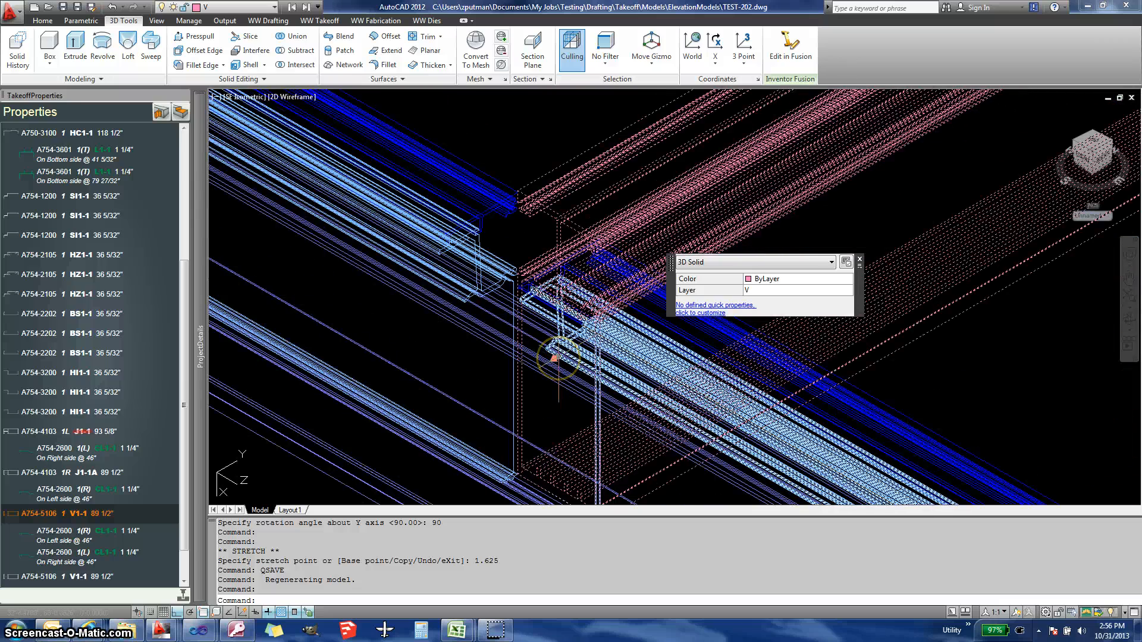
{"action": "scroll", "coordinate": [515, 390], "scroll_direction": "down", "scroll_amount": 6}
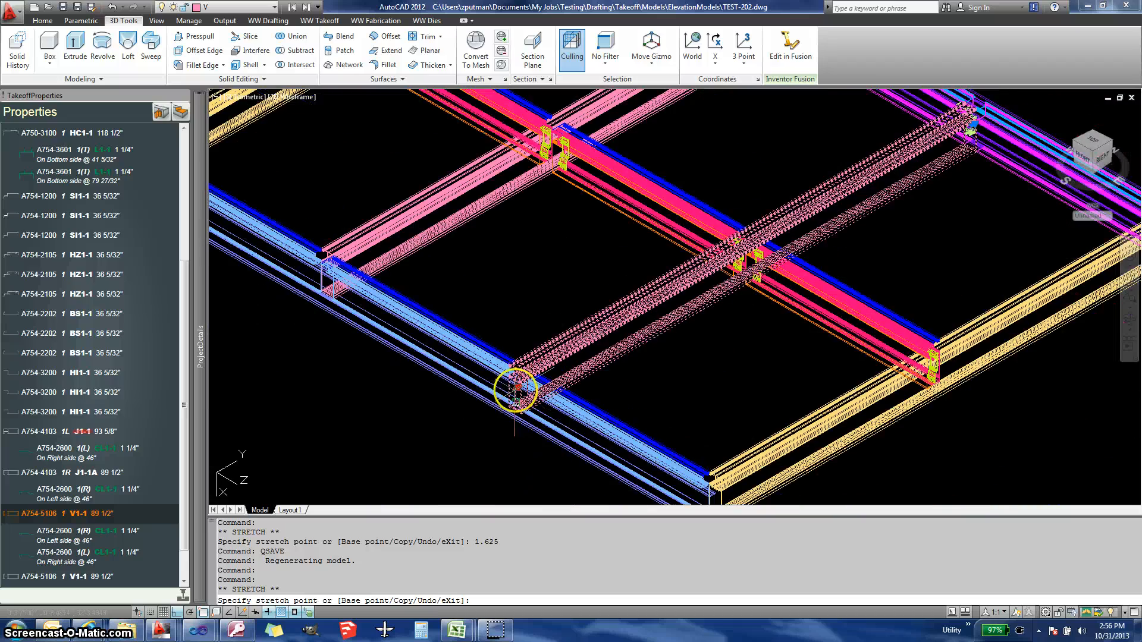
{"action": "scroll", "coordinate": [650, 441], "scroll_direction": "up", "scroll_amount": 5}
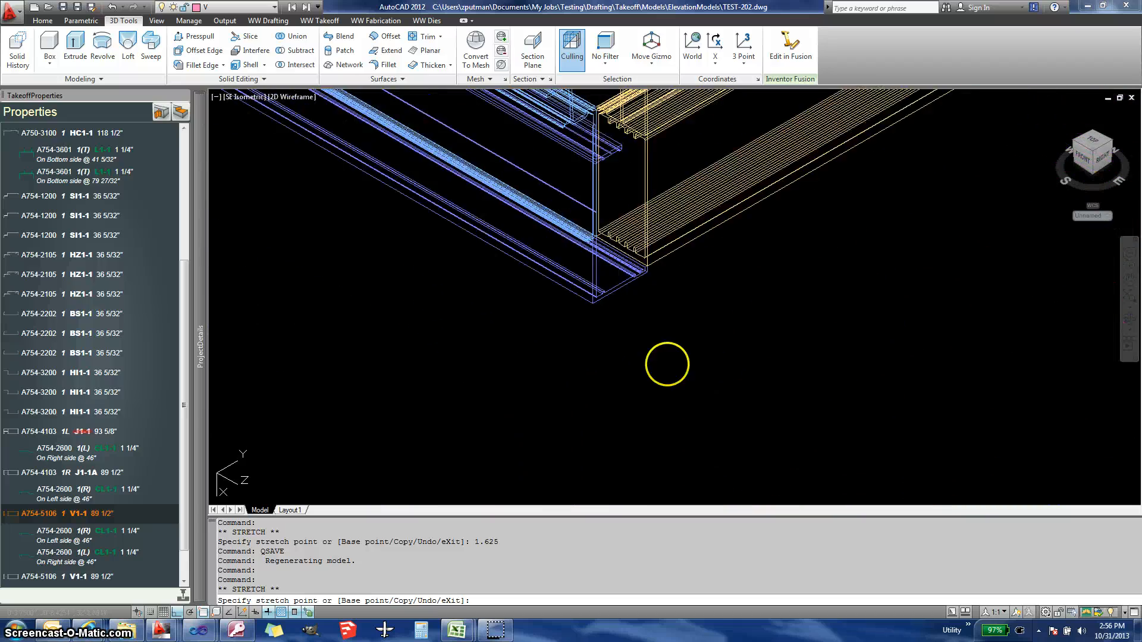
{"action": "scroll", "coordinate": [643, 336], "scroll_direction": "up", "scroll_amount": 4}
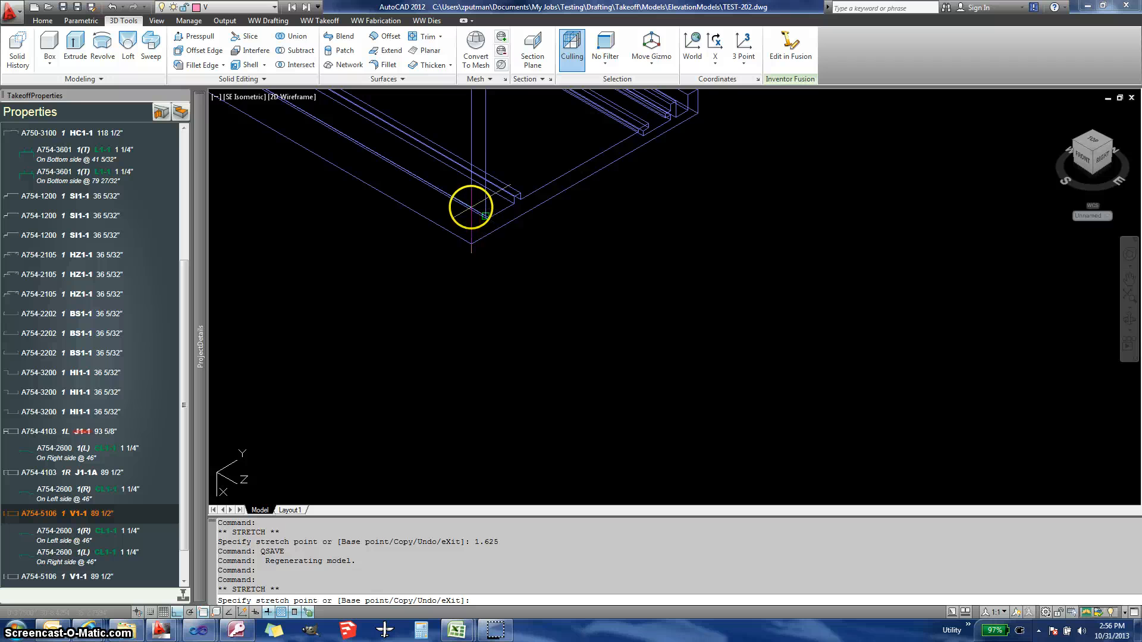
{"action": "left_click", "coordinate": [480, 210]}
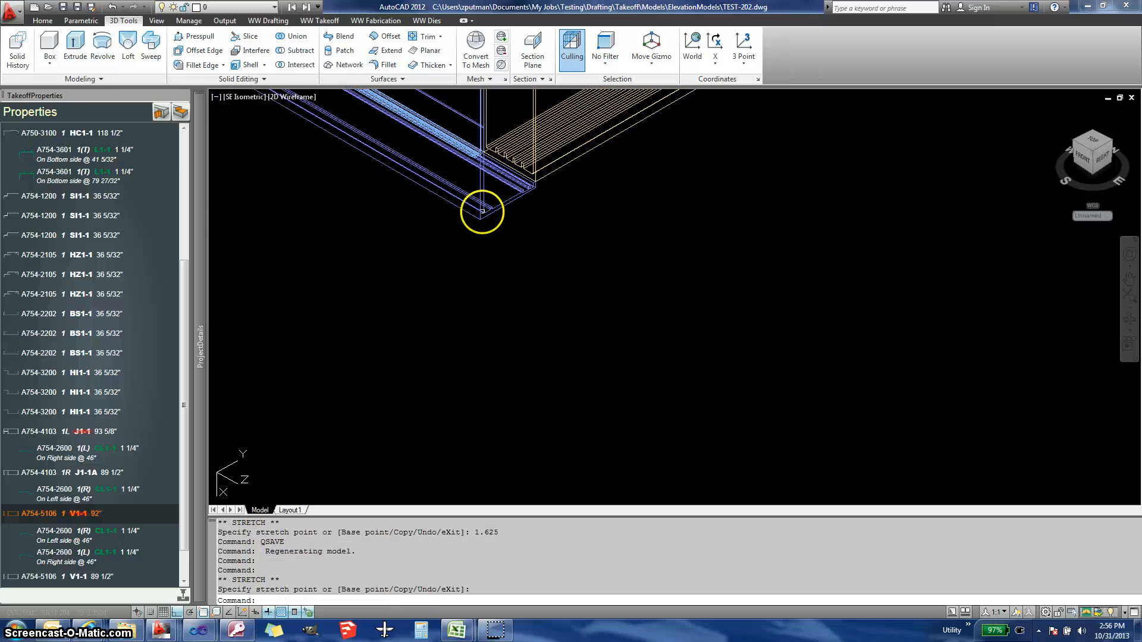
Stretch the V1-1 vertical's opposite end at the purple channel outward by 1.625 inches
{"action": "scroll", "coordinate": [509, 366], "scroll_direction": "down", "scroll_amount": 4}
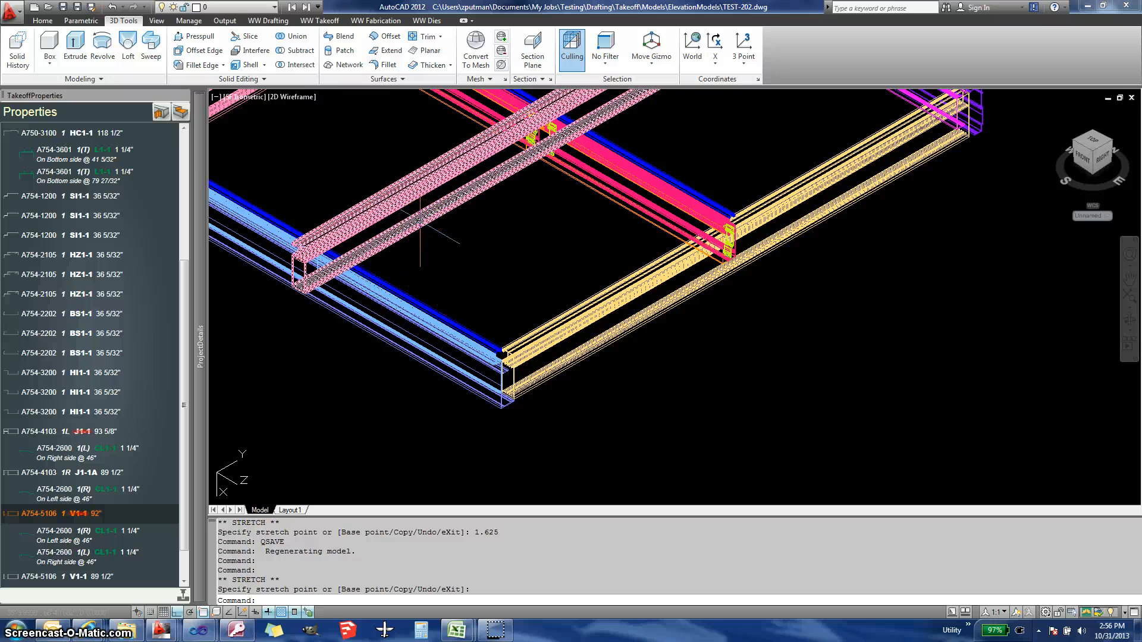
{"action": "middle_click_drag", "start_coordinate": [505, 226], "coordinate": [408, 360]}
{"action": "middle_click_drag", "start_coordinate": [656, 159], "coordinate": [605, 224]}
{"action": "left_click", "coordinate": [605, 224]}
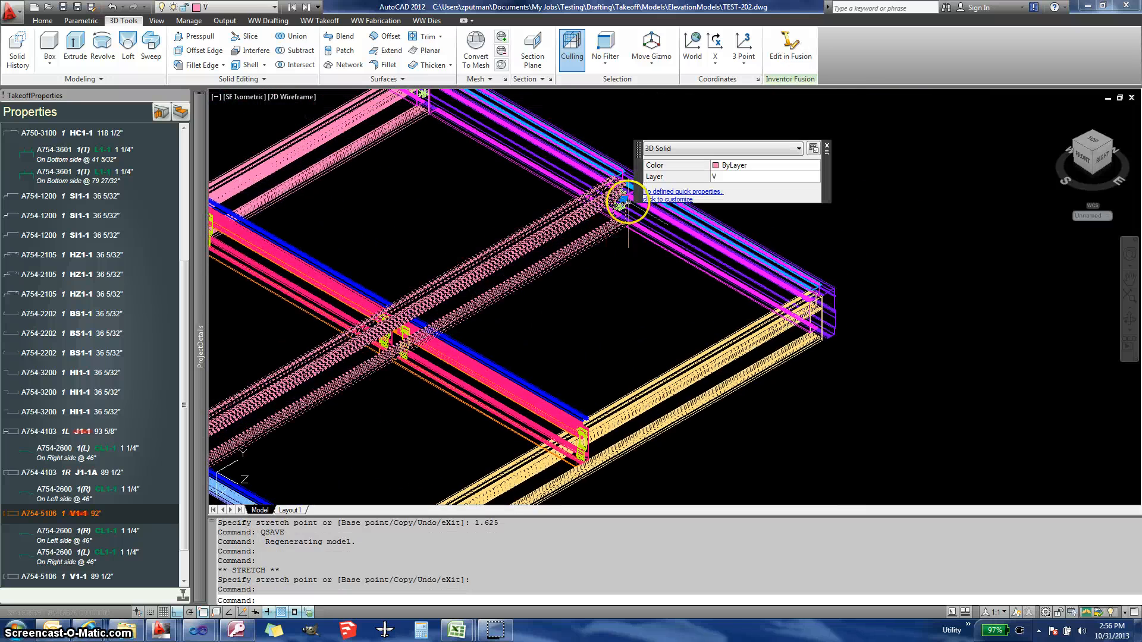
{"action": "scroll", "coordinate": [624, 199], "scroll_direction": "up", "scroll_amount": 5}
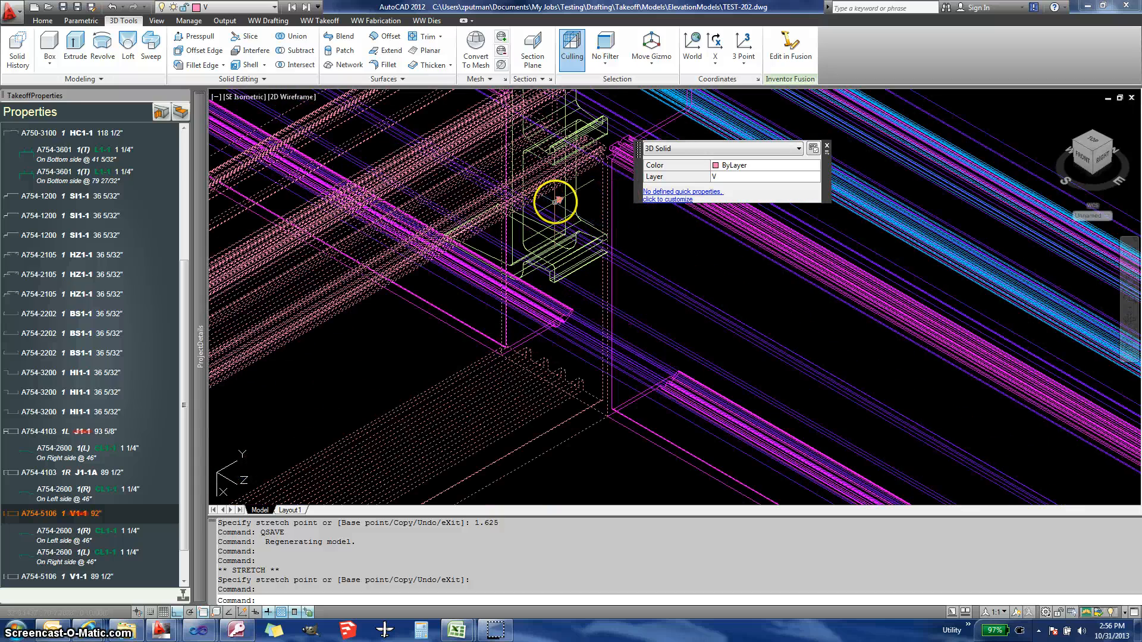
{"action": "left_click", "coordinate": [557, 201]}
{"action": "middle_click_drag", "start_coordinate": [646, 183], "coordinate": [543, 292]}
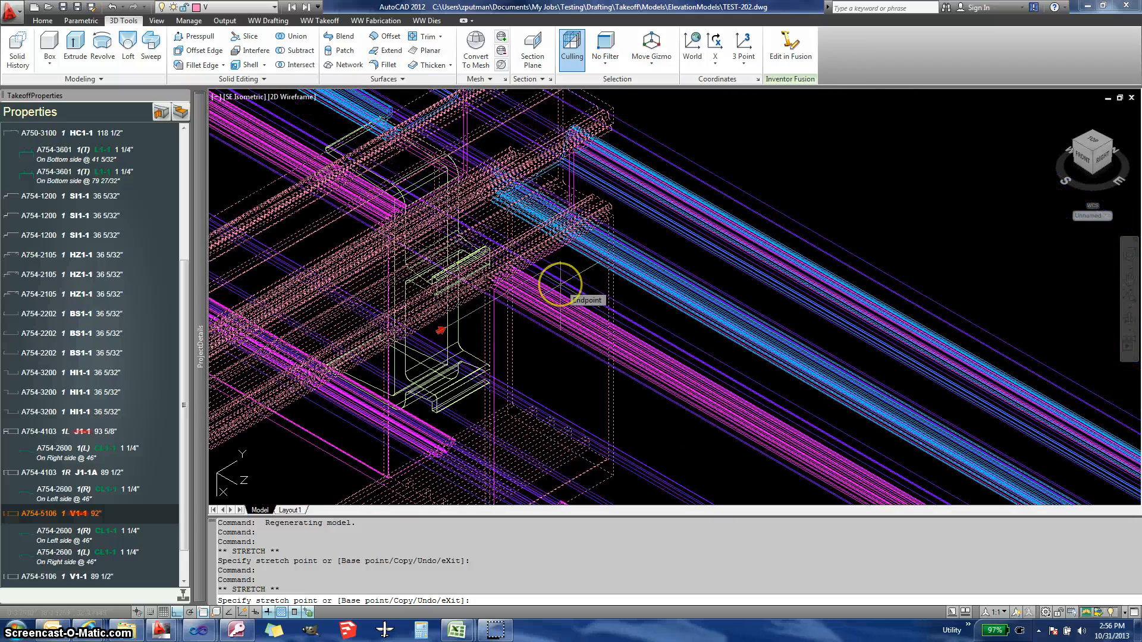
{"action": "type", "text": "1.625"}
{"action": "key", "text": "Return"}
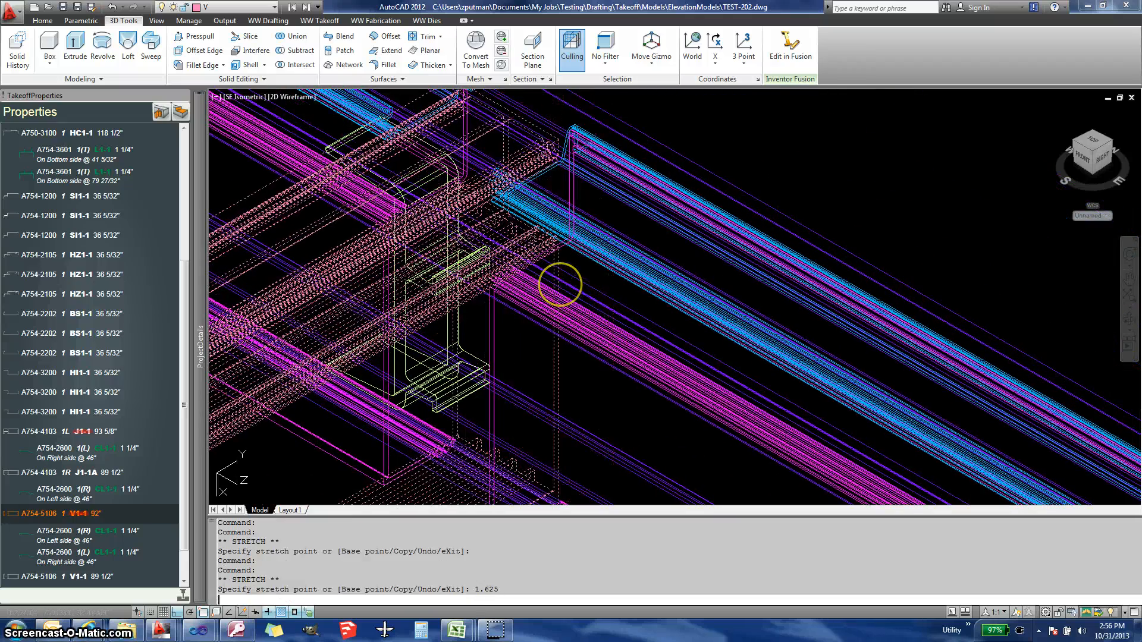
Save the drawing, updating the base data for Vert and the other extrusions assigned to the same detail and use
{"action": "scroll", "coordinate": [560, 284], "scroll_direction": "down", "scroll_amount": 4}
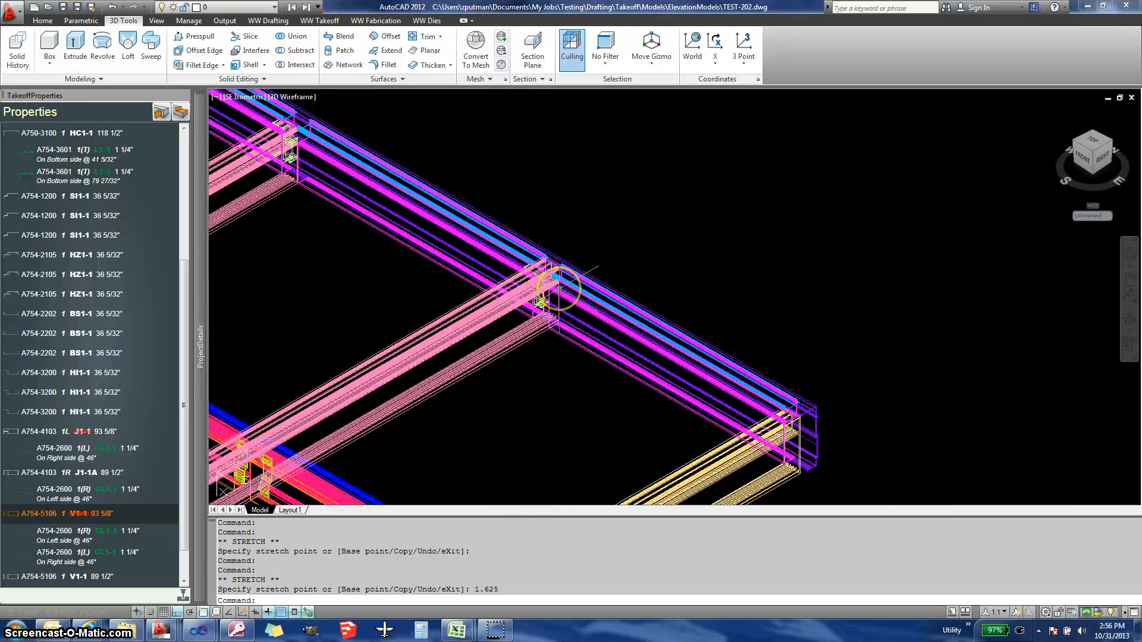
{"action": "middle_click_drag", "start_coordinate": [502, 324], "coordinate": [727, 234]}
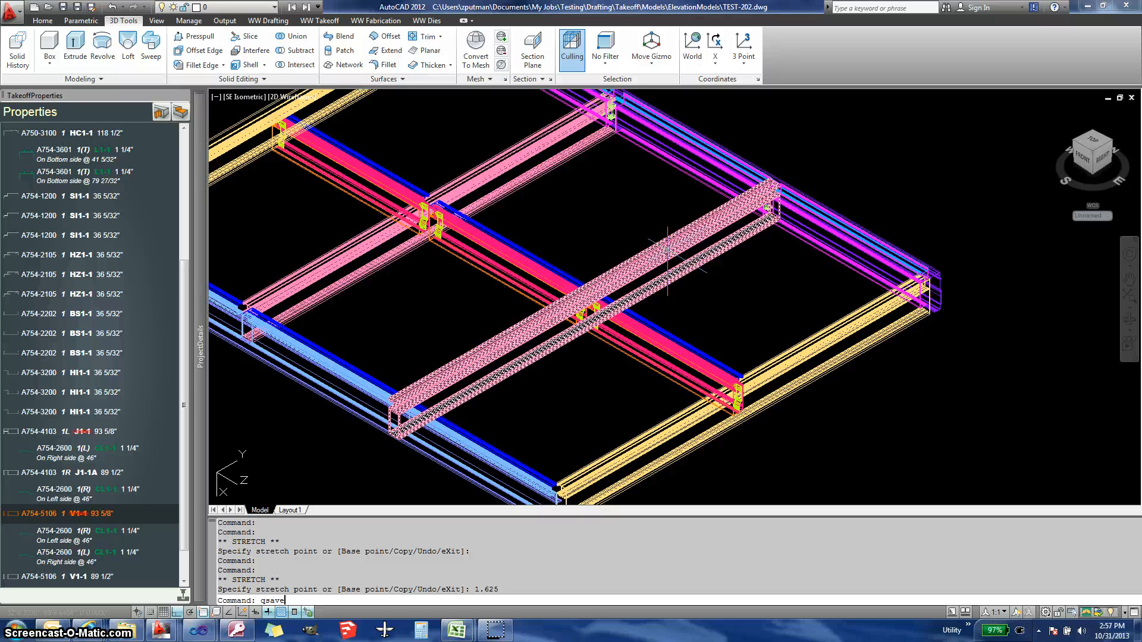
{"action": "key", "text": "Return"}
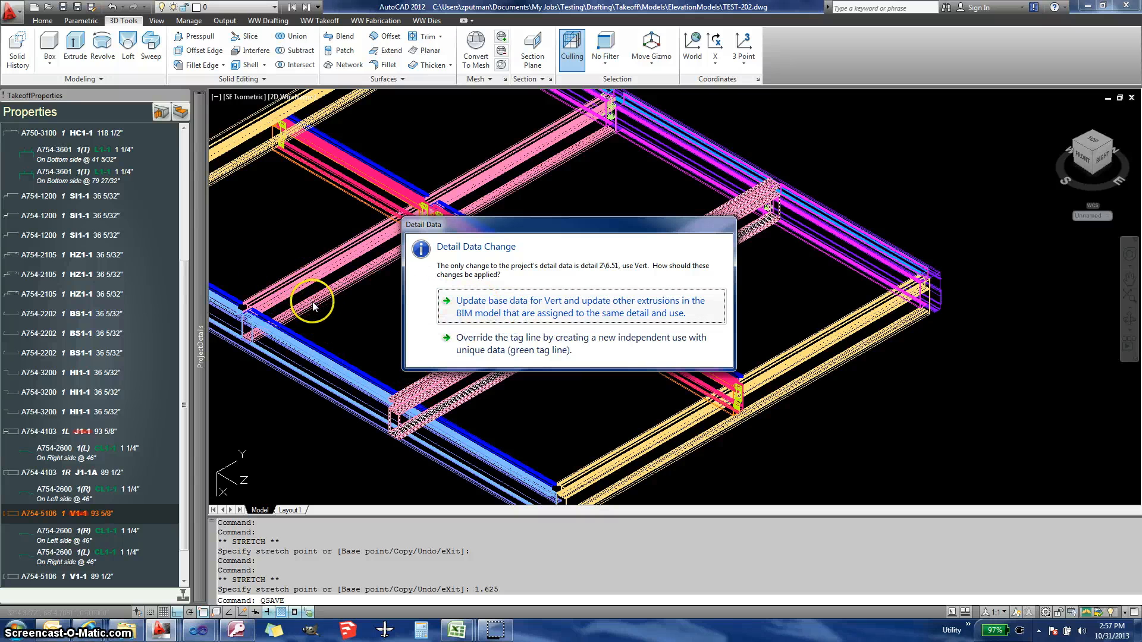
{"action": "left_click", "coordinate": [496, 309]}
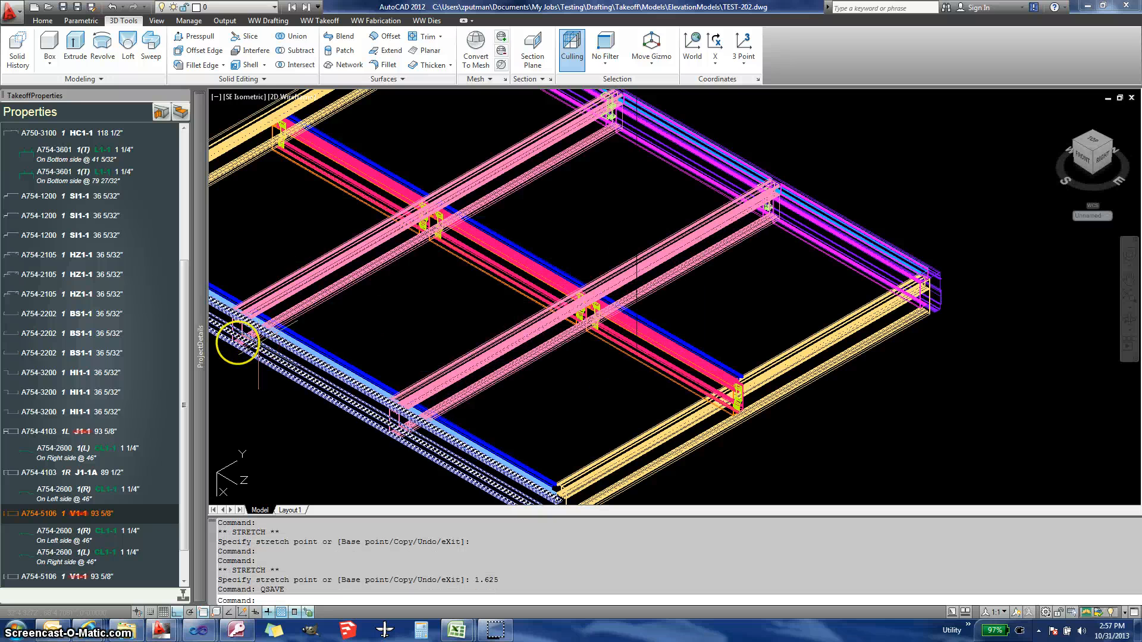
Stretch the J1-1A right jamb's end at the blue sill to the lower corner endpoint of the sill channel
{"action": "middle_click_drag", "start_coordinate": [391, 311], "coordinate": [456, 240]}
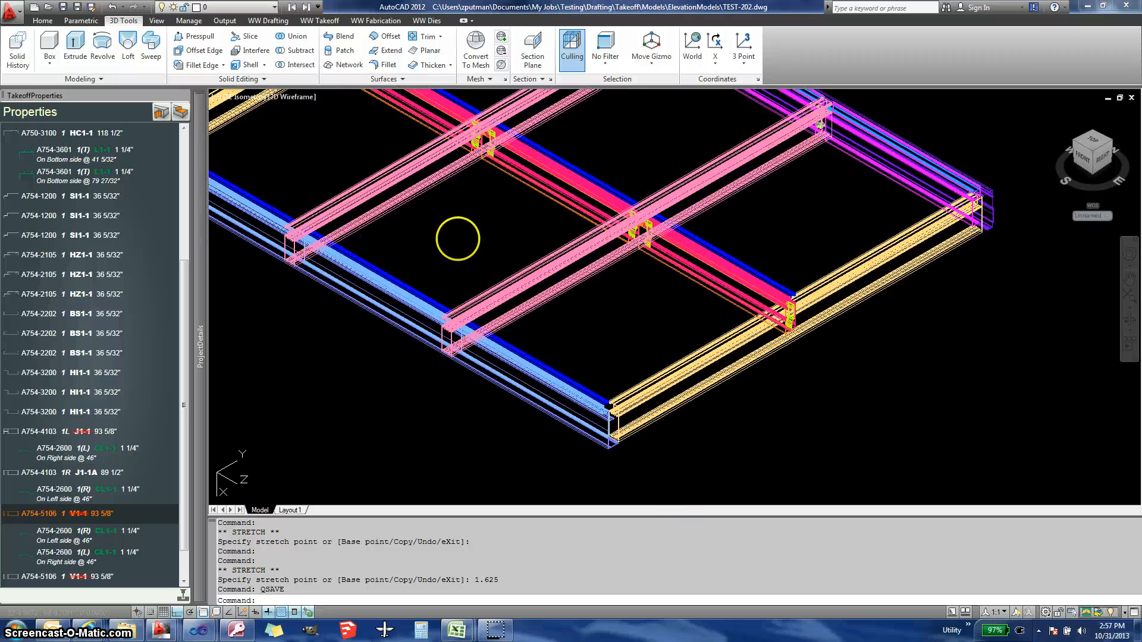
{"action": "left_click", "coordinate": [700, 403]}
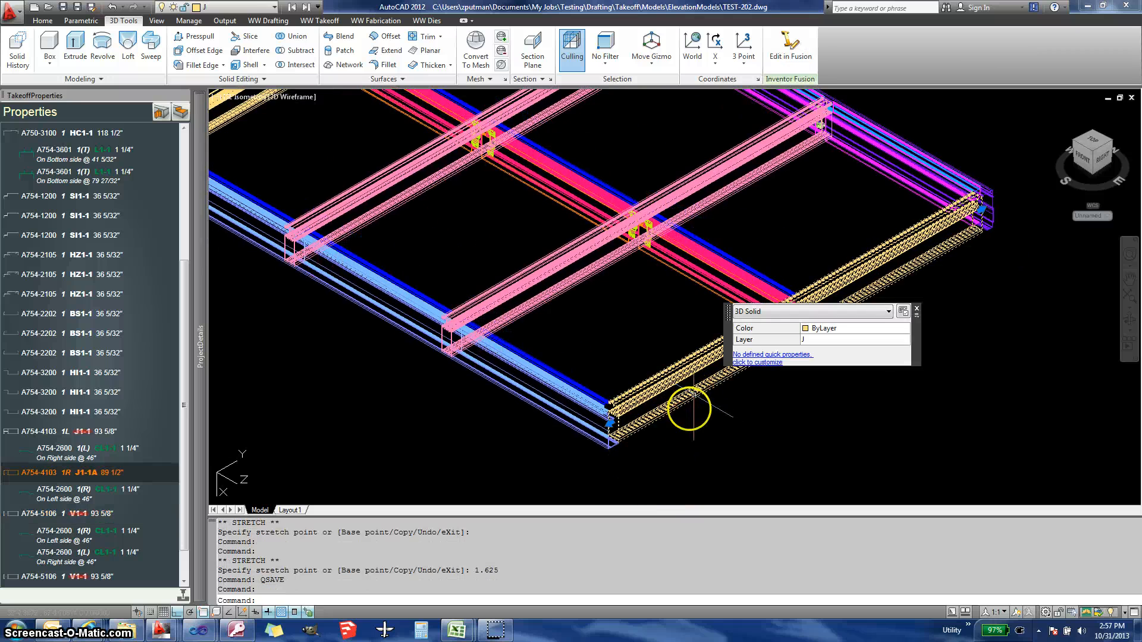
{"action": "scroll", "coordinate": [639, 440], "scroll_direction": "up", "scroll_amount": 5}
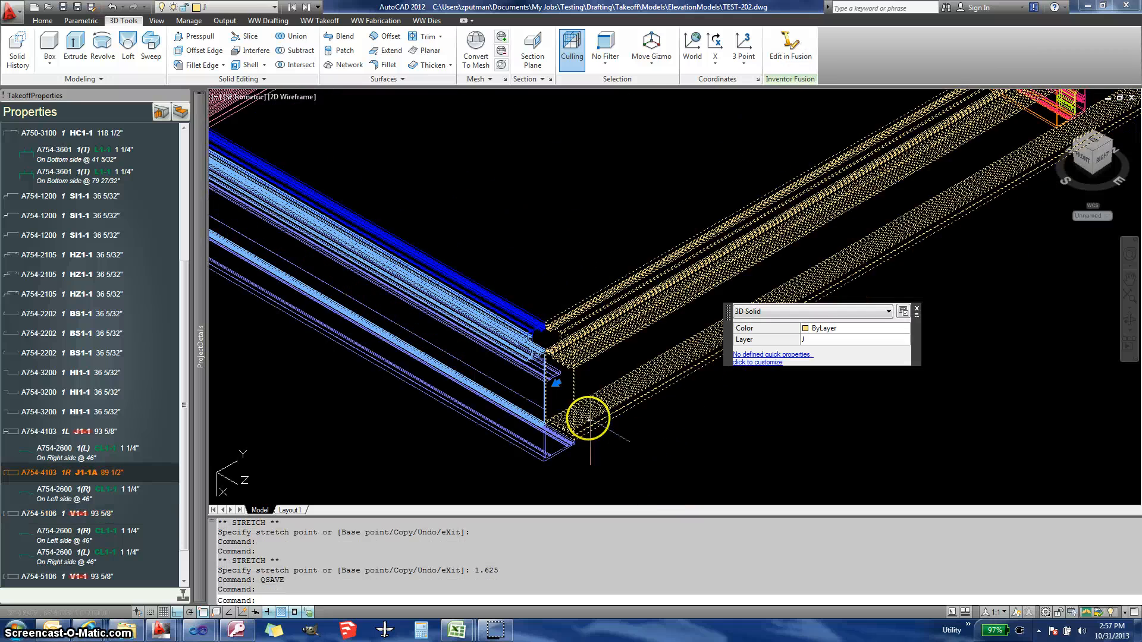
{"action": "left_click", "coordinate": [532, 350]}
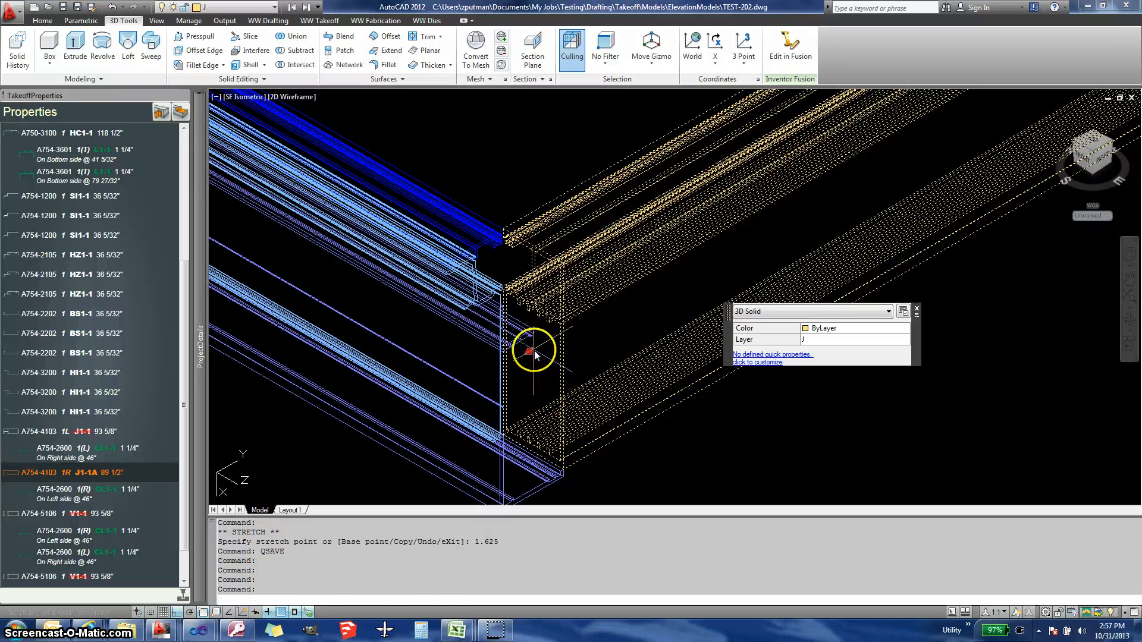
{"action": "middle_click_drag", "start_coordinate": [531, 370], "coordinate": [558, 296]}
{"action": "scroll", "coordinate": [556, 390], "scroll_direction": "up", "scroll_amount": 3}
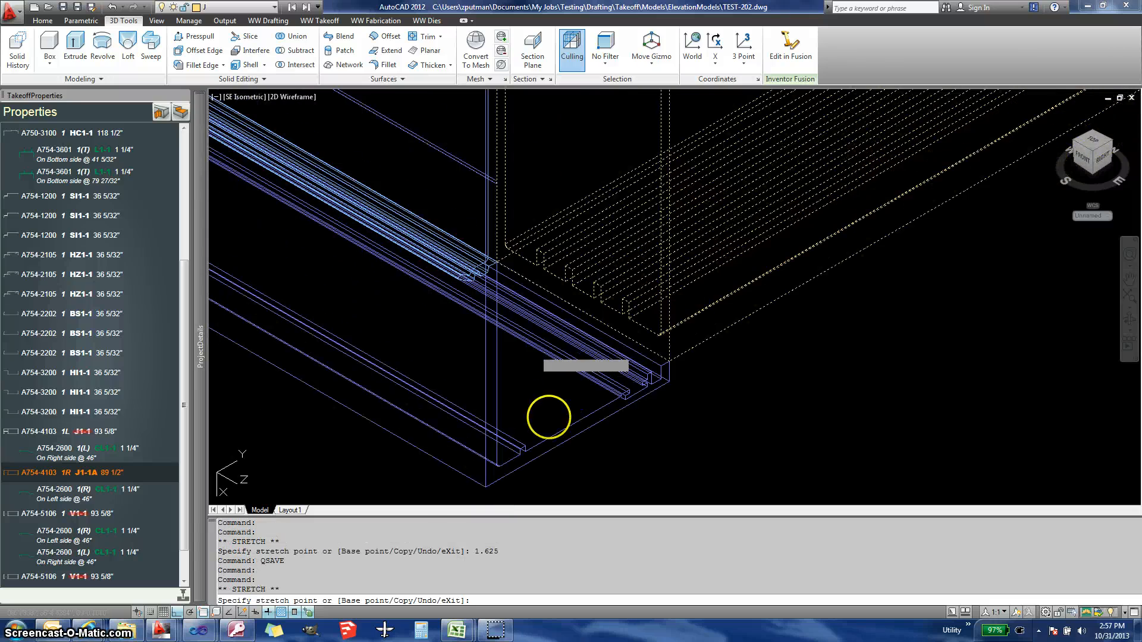
{"action": "left_click", "coordinate": [495, 461]}
Stretch the J1-1A right jamb's opposite end at the purple channel outward by 1.625 inches
{"action": "scroll", "coordinate": [494, 456], "scroll_direction": "down", "scroll_amount": 3}
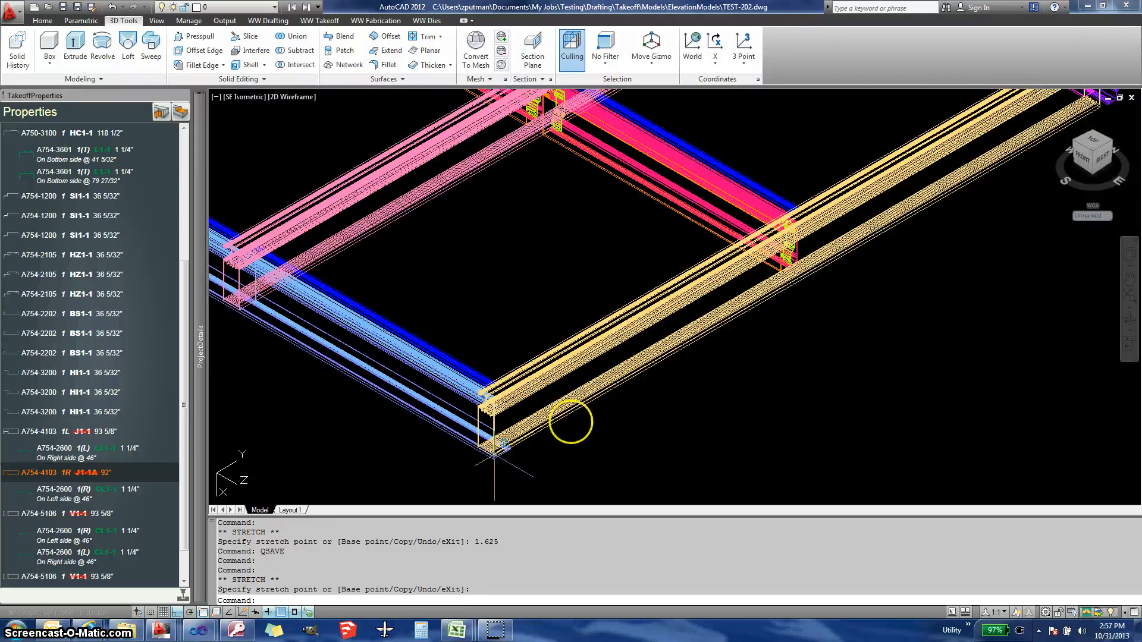
{"action": "middle_click_drag", "start_coordinate": [798, 271], "coordinate": [395, 392]}
{"action": "scroll", "coordinate": [722, 186], "scroll_direction": "up", "scroll_amount": 4}
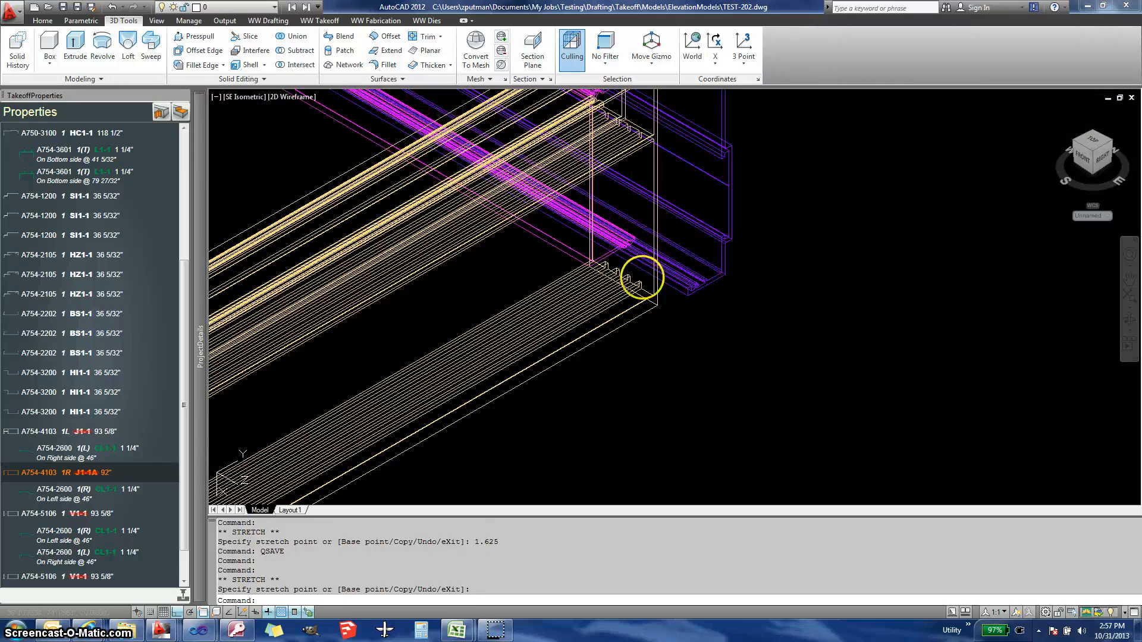
{"action": "left_click", "coordinate": [589, 313]}
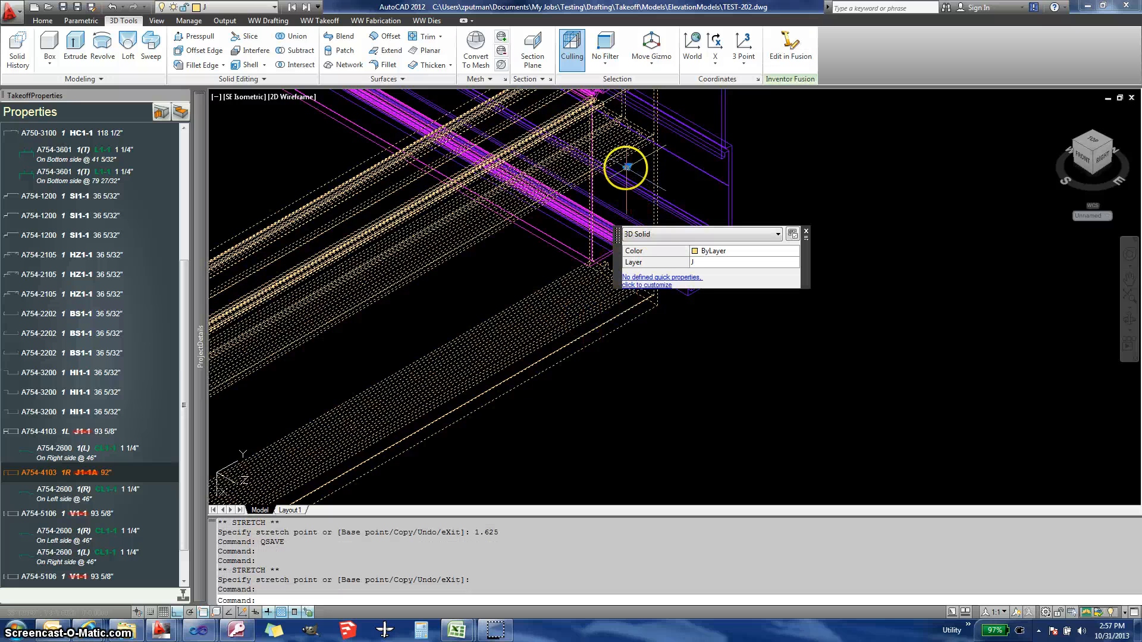
{"action": "left_click", "coordinate": [627, 168]}
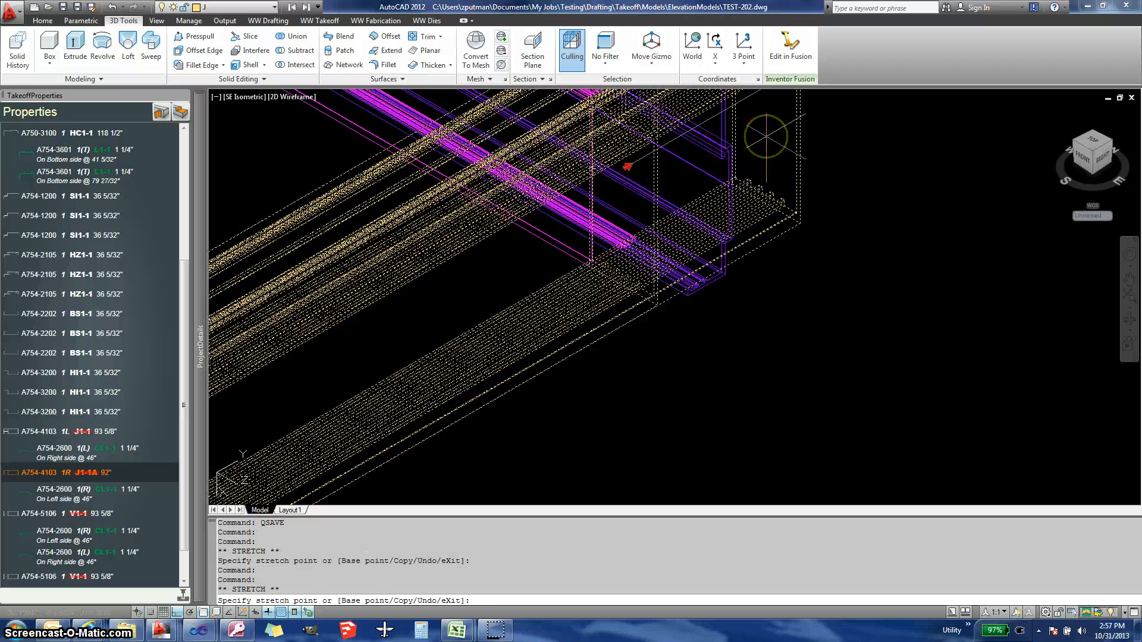
{"action": "type", "text": "1.625"}
{"action": "key", "text": "Return"}
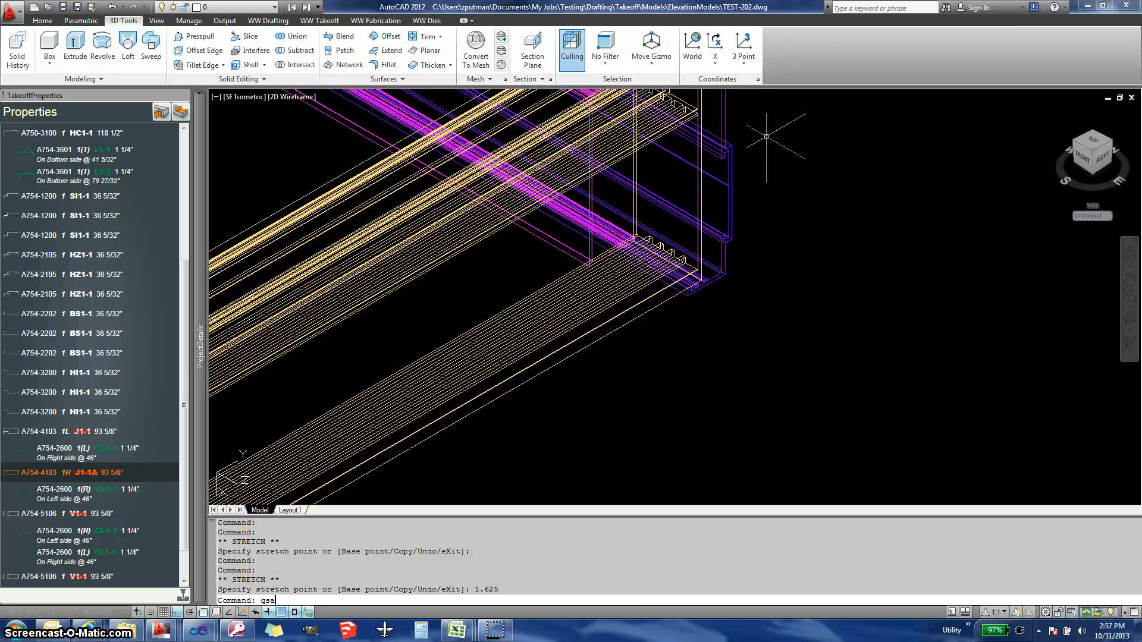
Save the drawing, updating the base data for JambR and its matching extrusions, and review the end of the takeoff parts list
{"action": "key", "text": "Return"}
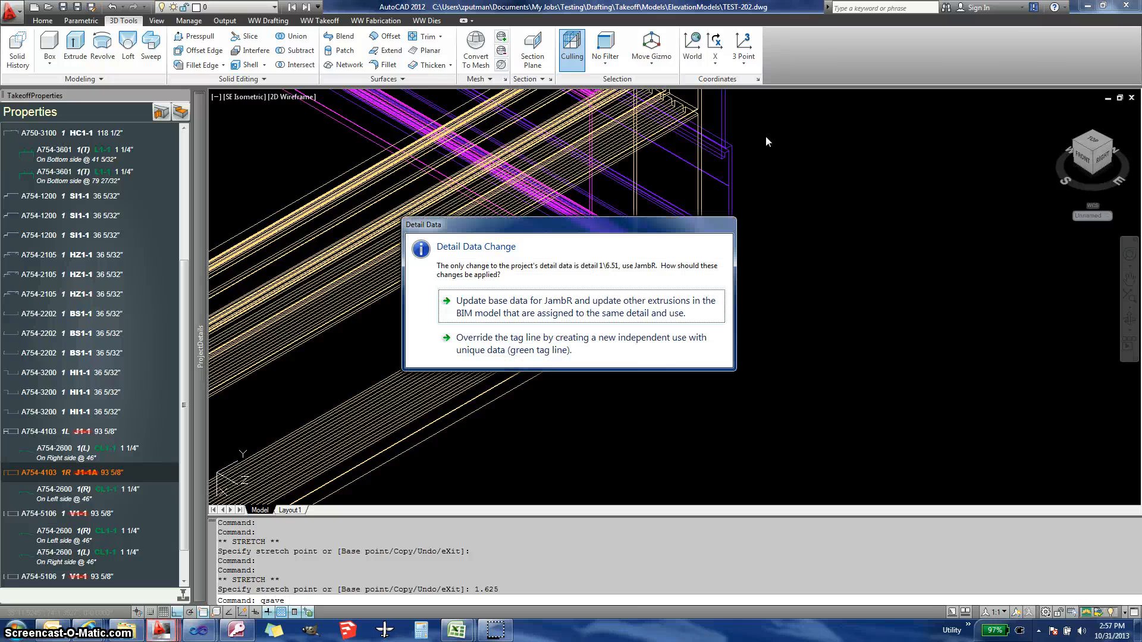
{"action": "left_click", "coordinate": [553, 307]}
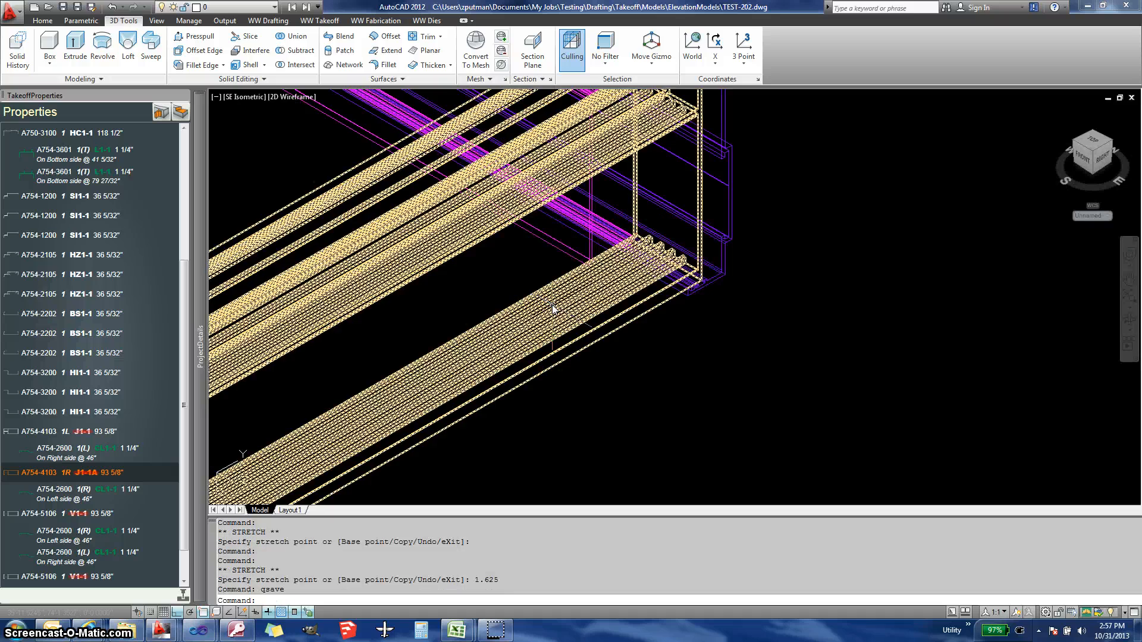
{"action": "scroll", "coordinate": [637, 224], "scroll_direction": "up", "scroll_amount": 2}
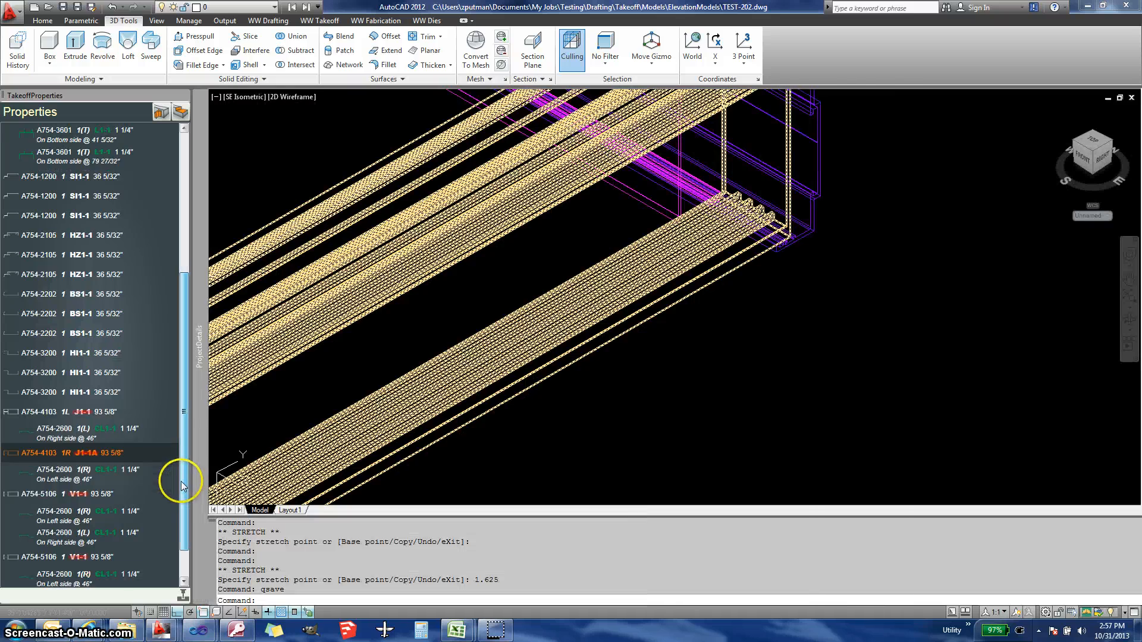
{"action": "left_click_drag", "start_coordinate": [182, 485], "coordinate": [182, 509]}
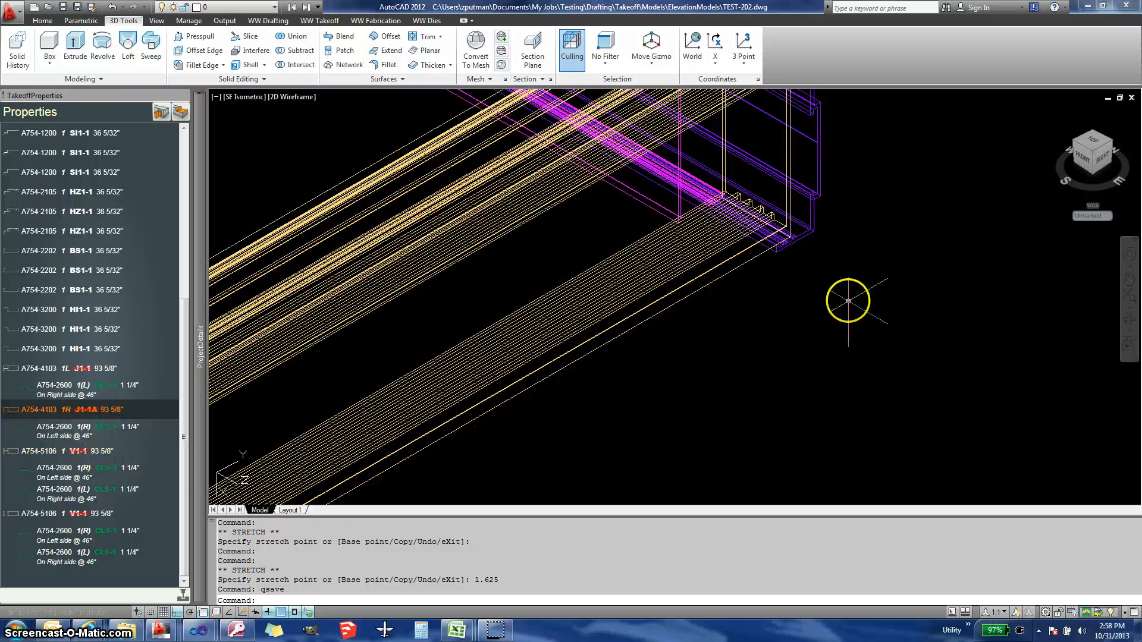
Close the TEST-202 3D elevation model, saving its changes
{"action": "key", "text": "Escape"}
{"action": "key", "text": "Escape"}
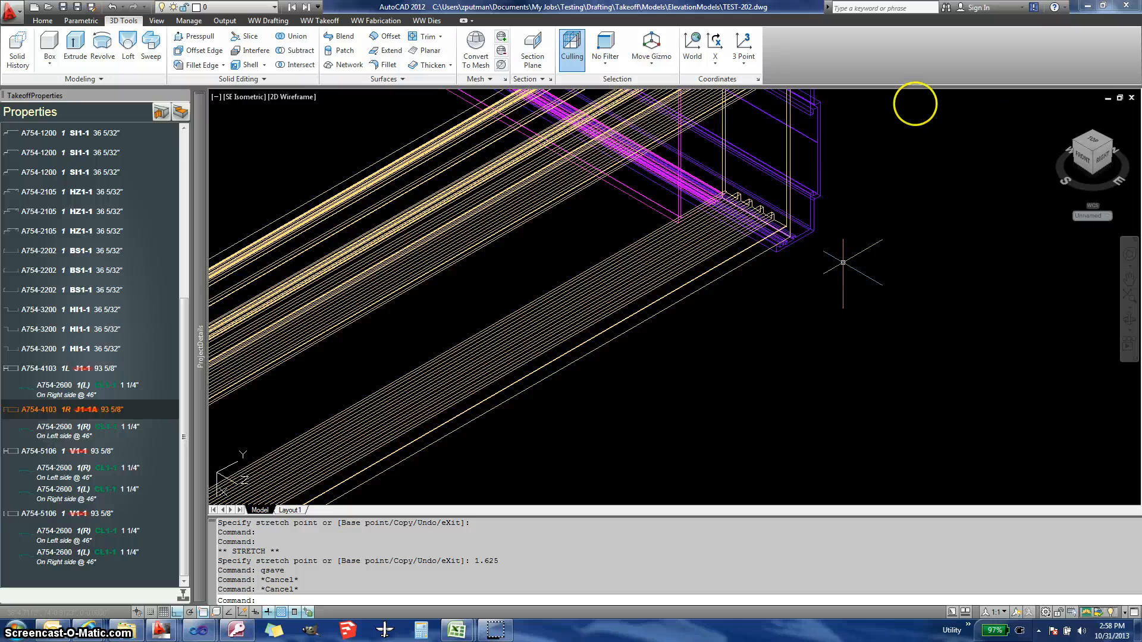
{"action": "left_click", "coordinate": [1132, 99]}
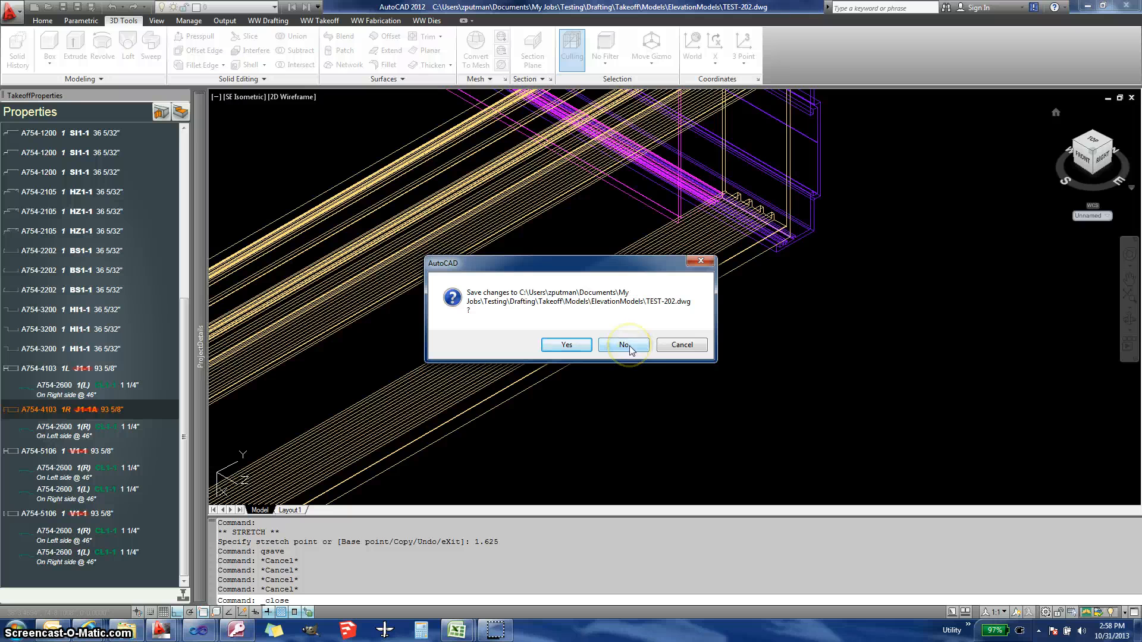
{"action": "left_click", "coordinate": [567, 346]}
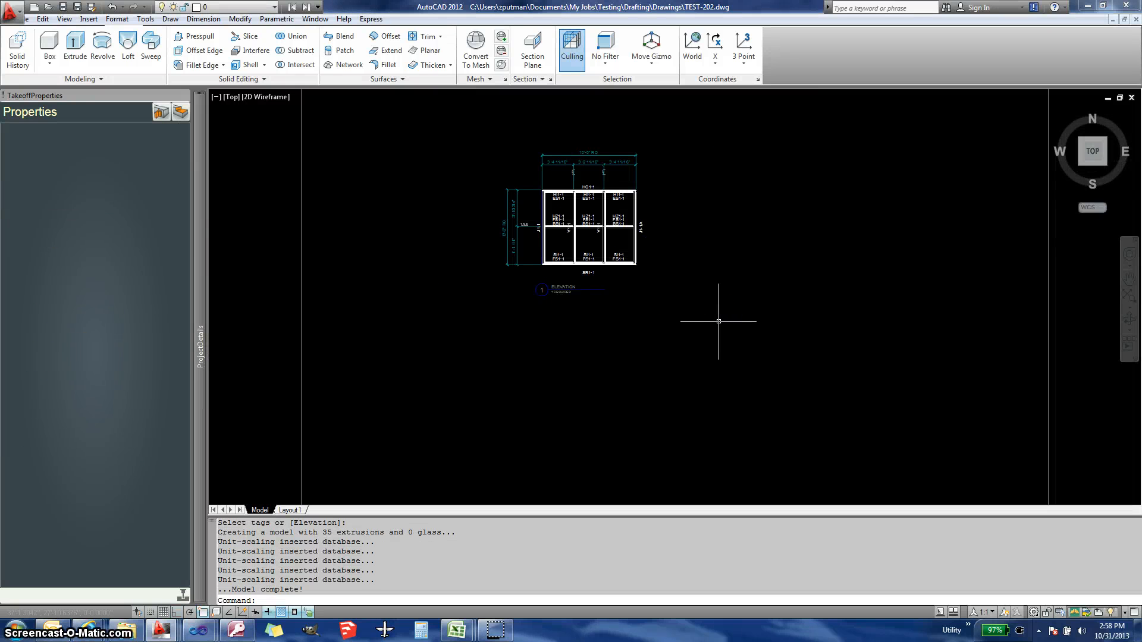
Update the elevation drawing with the UPD command and examine the jamb and vertical mark numbers
{"action": "key", "text": "Escape"}
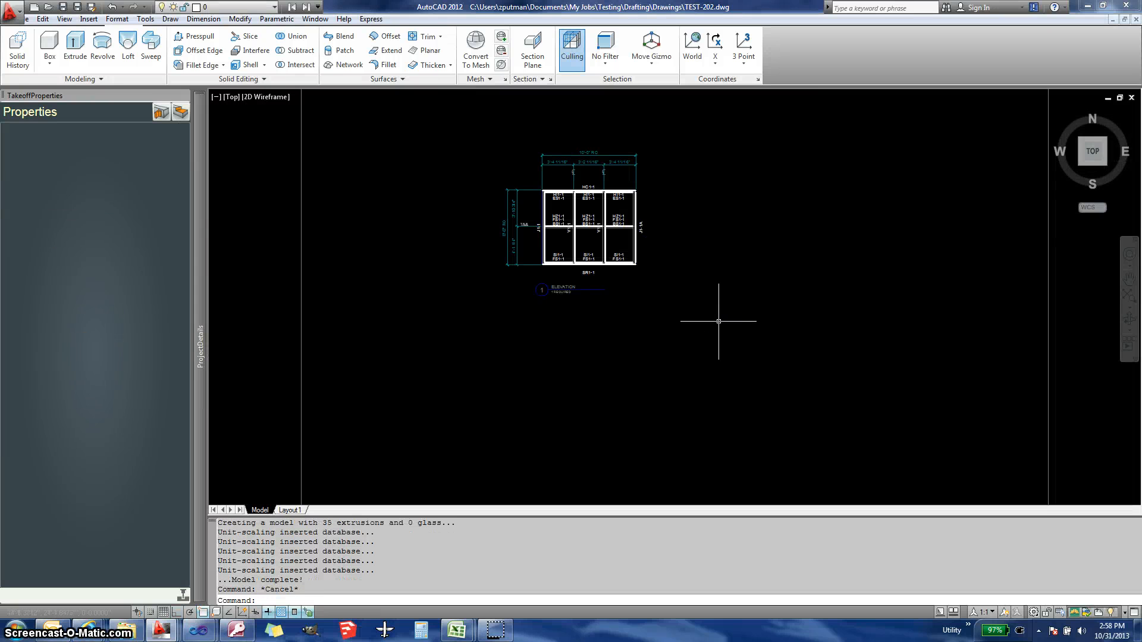
{"action": "type", "text": "upd"}
{"action": "key", "text": "Return"}
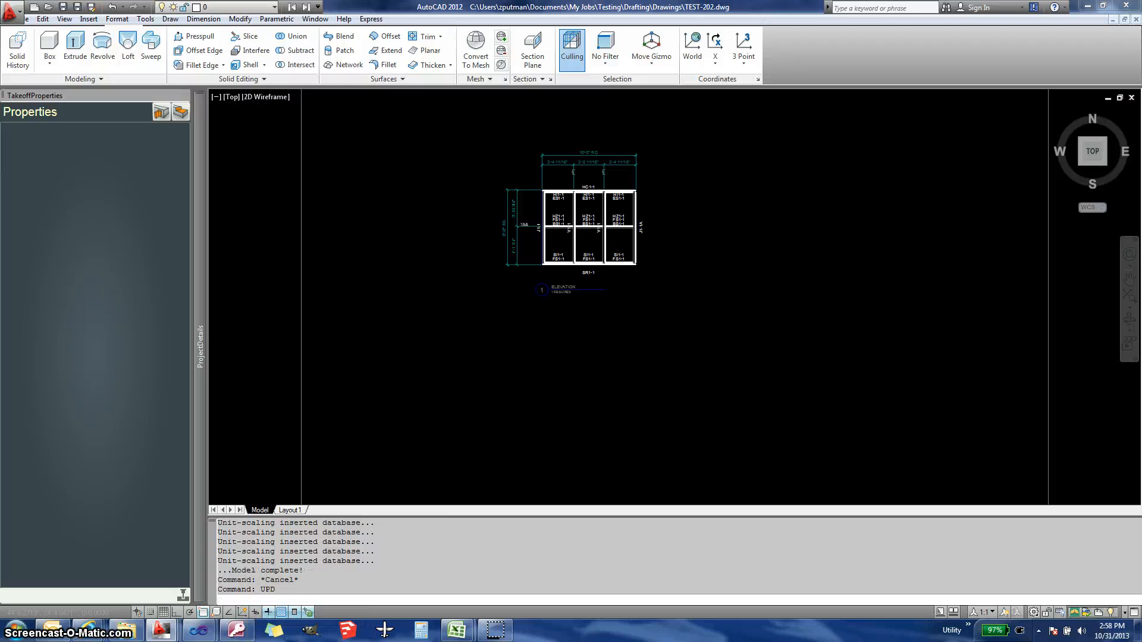
{"action": "key", "text": "Return"}
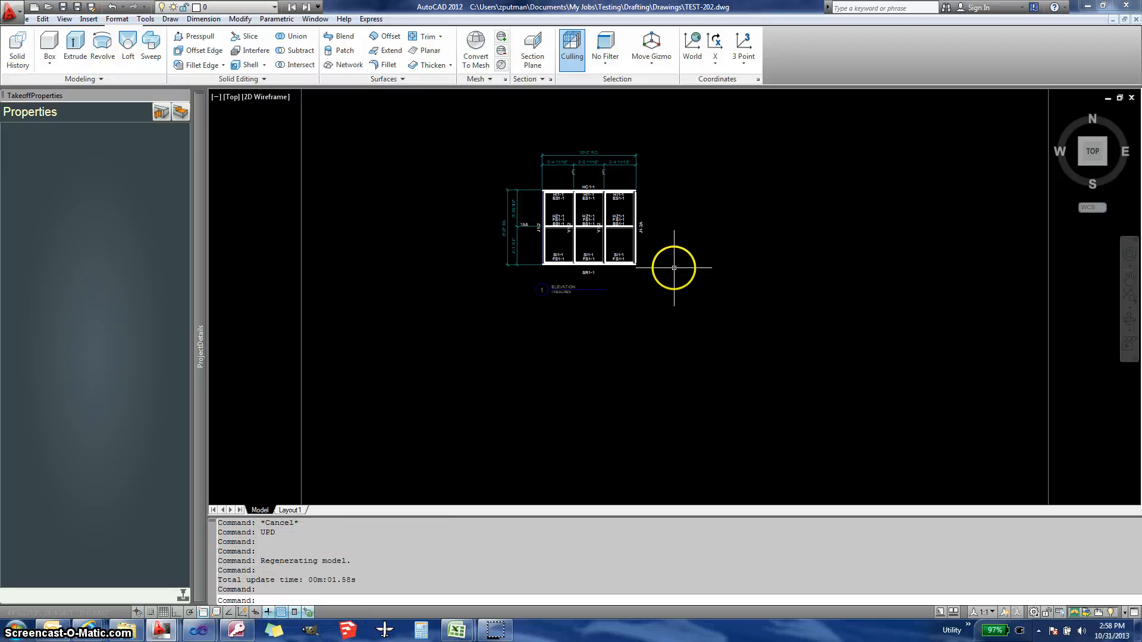
{"action": "scroll", "coordinate": [637, 247], "scroll_direction": "up", "scroll_amount": 4}
{"action": "scroll", "coordinate": [548, 293], "scroll_direction": "up", "scroll_amount": 2}
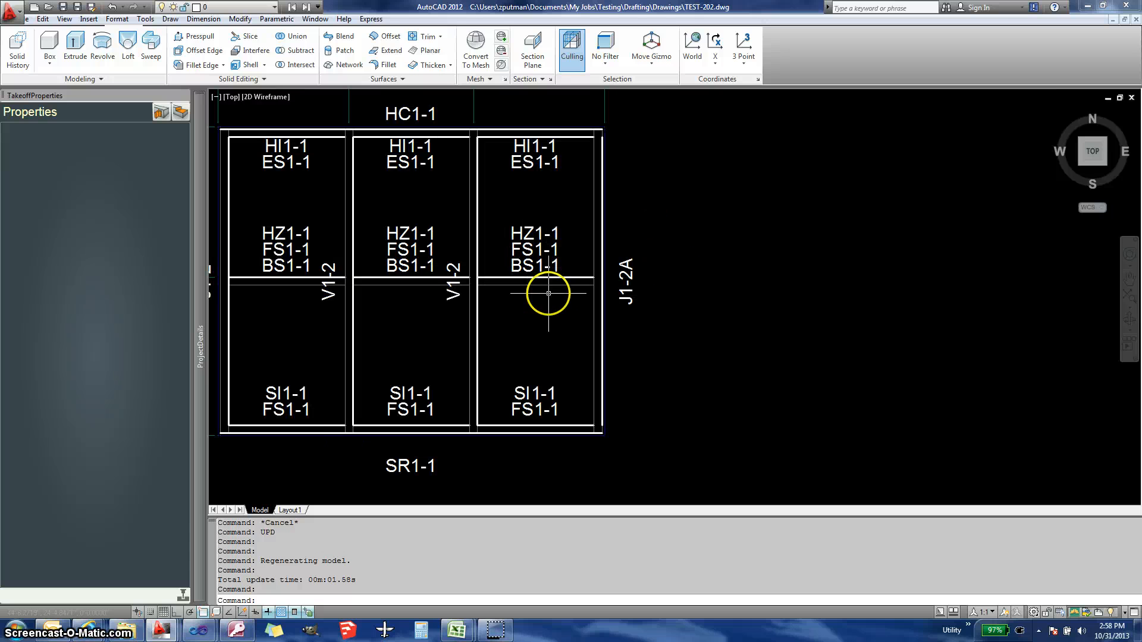
{"action": "scroll", "coordinate": [548, 294], "scroll_direction": "up", "scroll_amount": 2}
{"action": "middle_click_drag", "start_coordinate": [502, 306], "coordinate": [823, 257]}
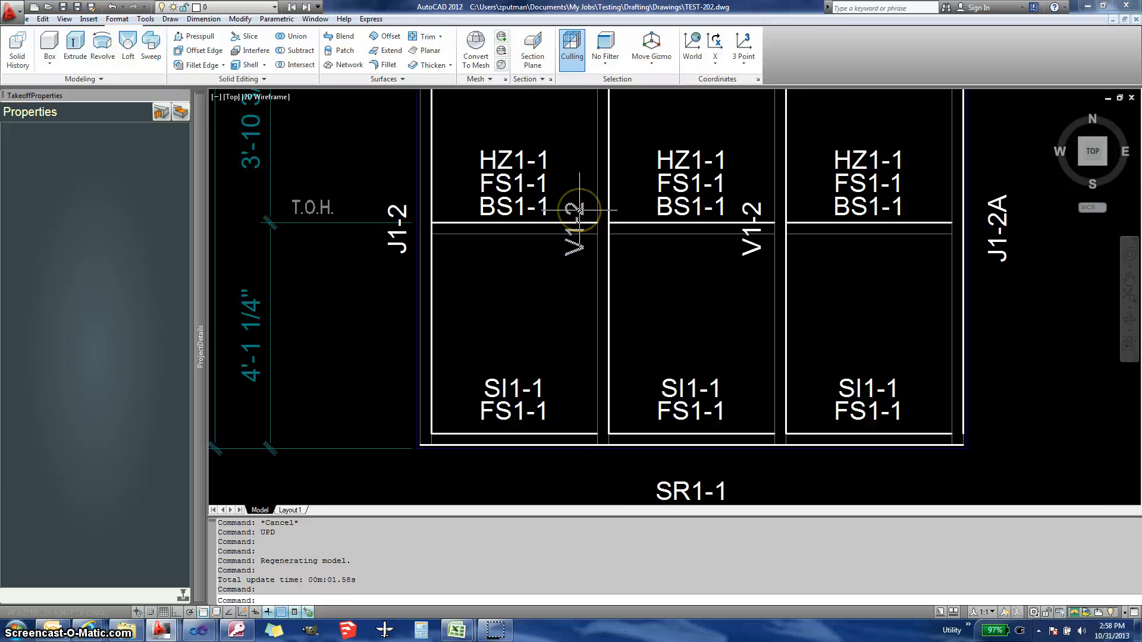
{"action": "scroll", "coordinate": [580, 209], "scroll_direction": "down", "scroll_amount": 2}
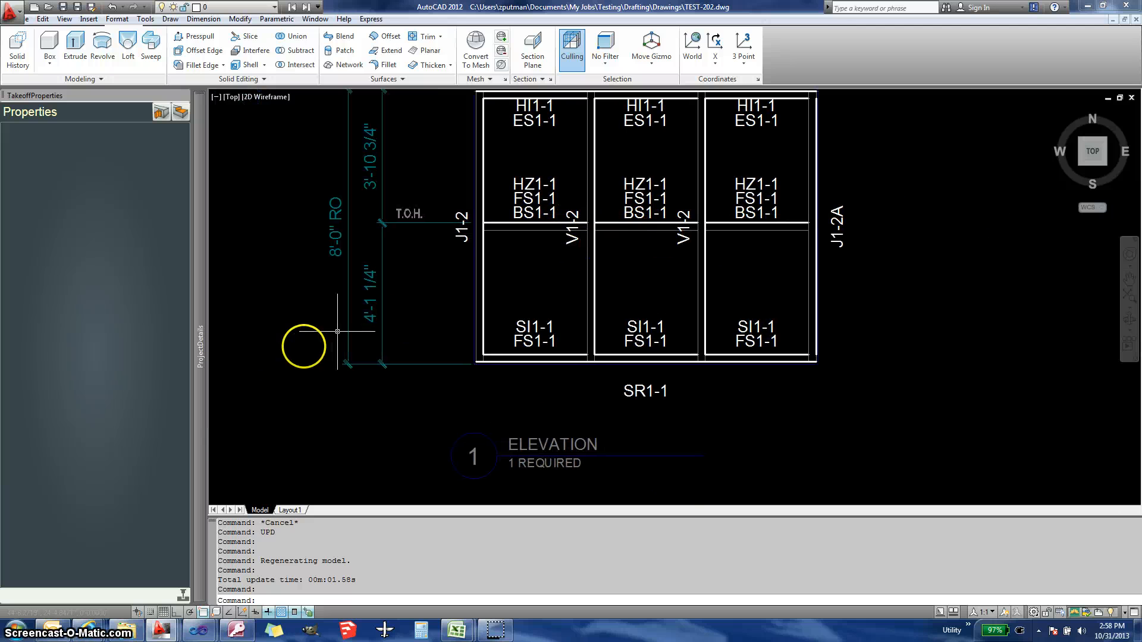
Refresh the project details, look up the second vertical's mark with the UD command, and review its assembly adjustments and AutoCut settings
{"action": "mouse_move", "coordinate": [203, 350]}
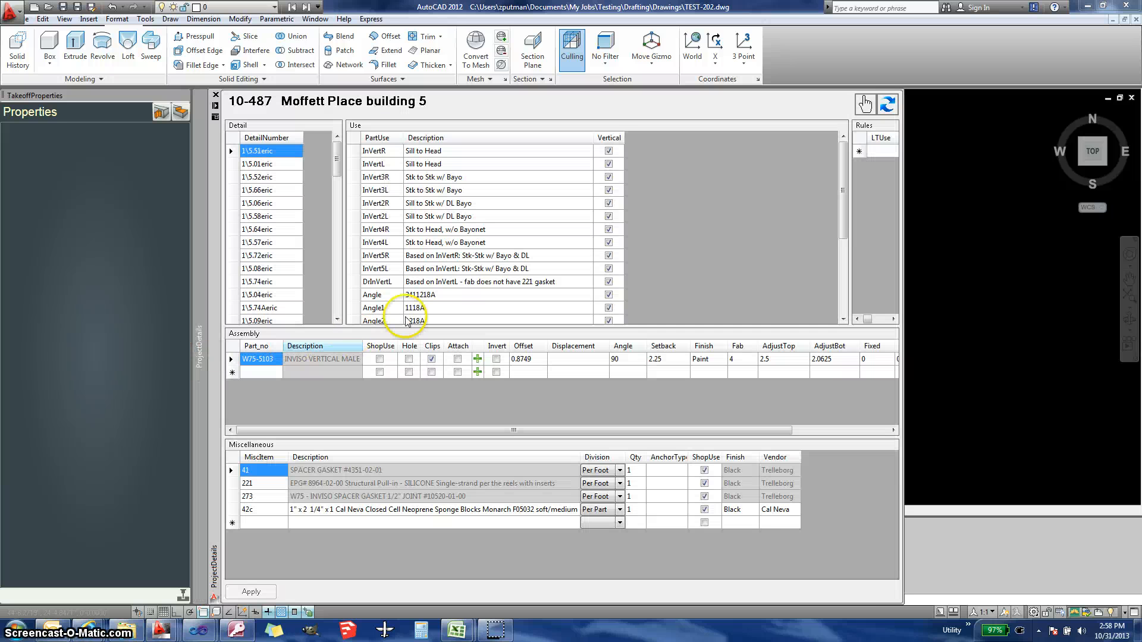
{"action": "left_click", "coordinate": [892, 108]}
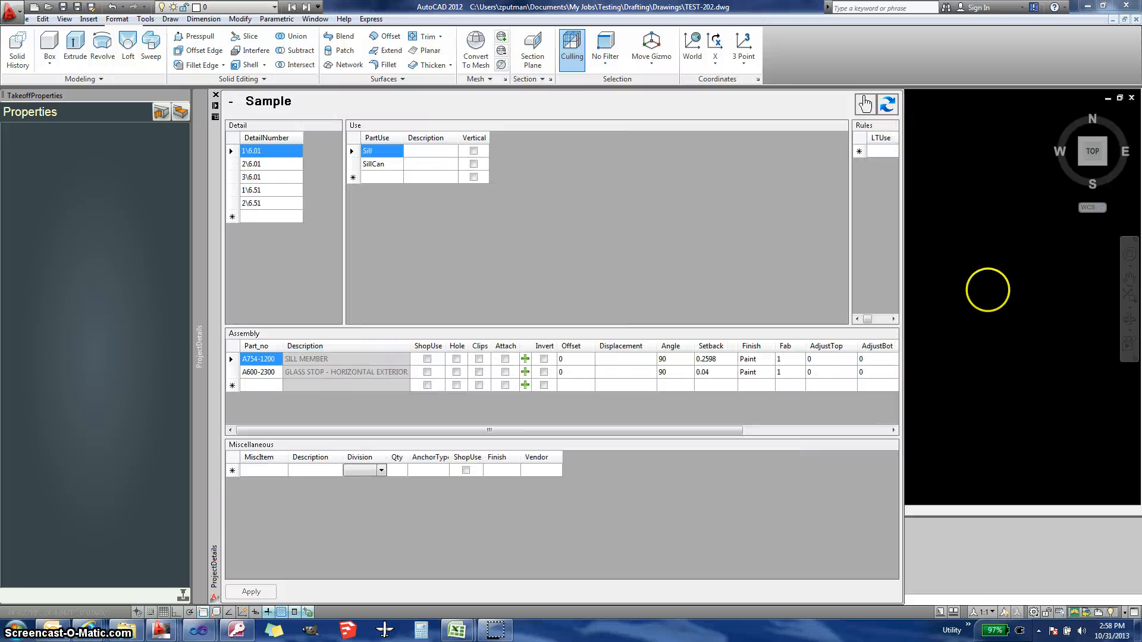
{"action": "type", "text": "u"}
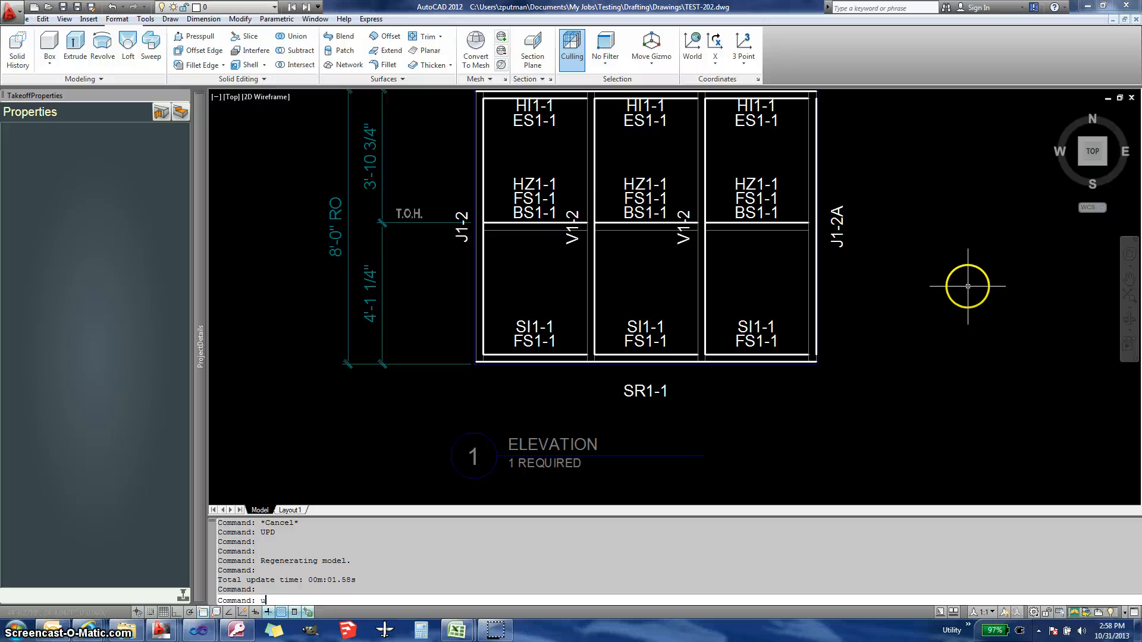
{"action": "type", "text": "d"}
{"action": "key", "text": "Return"}
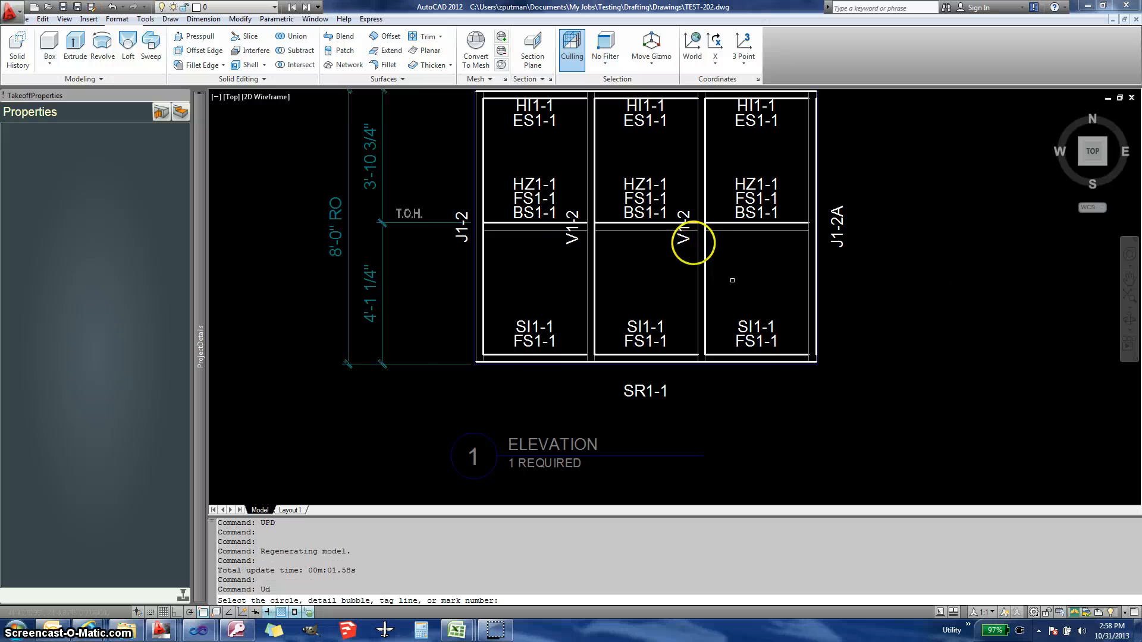
{"action": "left_click", "coordinate": [691, 240]}
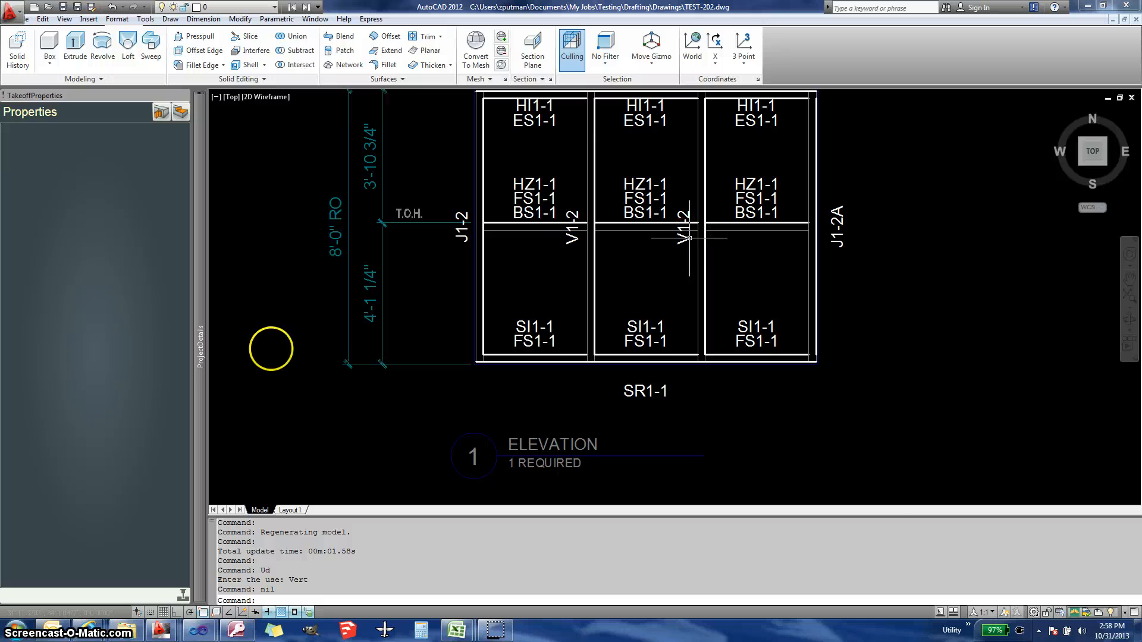
{"action": "mouse_move", "coordinate": [200, 360]}
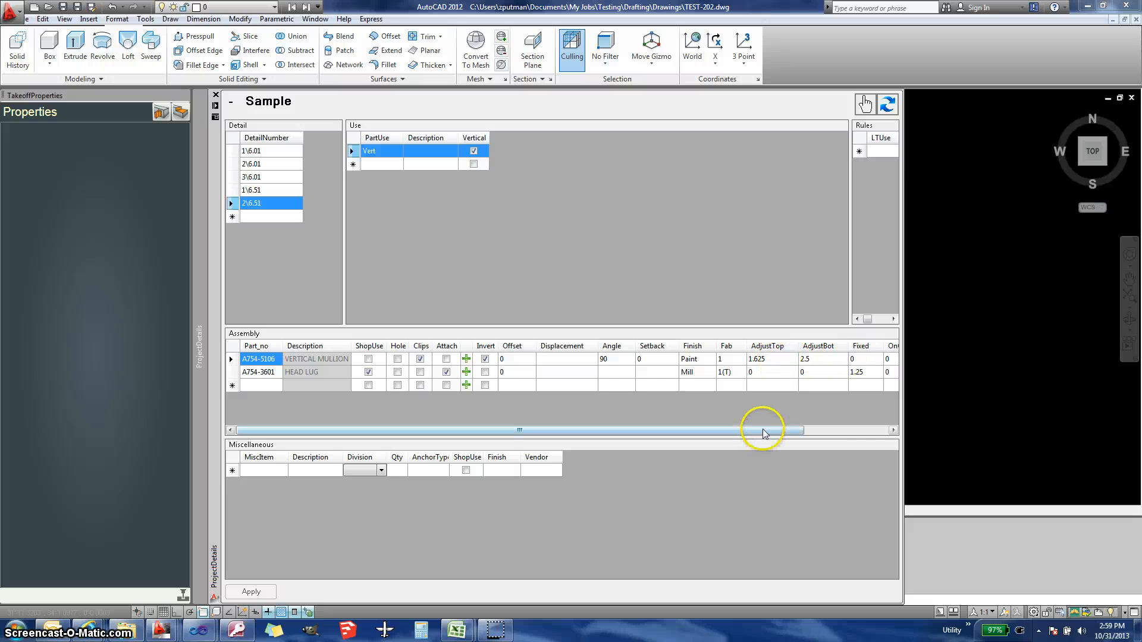
{"action": "left_click_drag", "start_coordinate": [761, 438], "coordinate": [854, 433]}
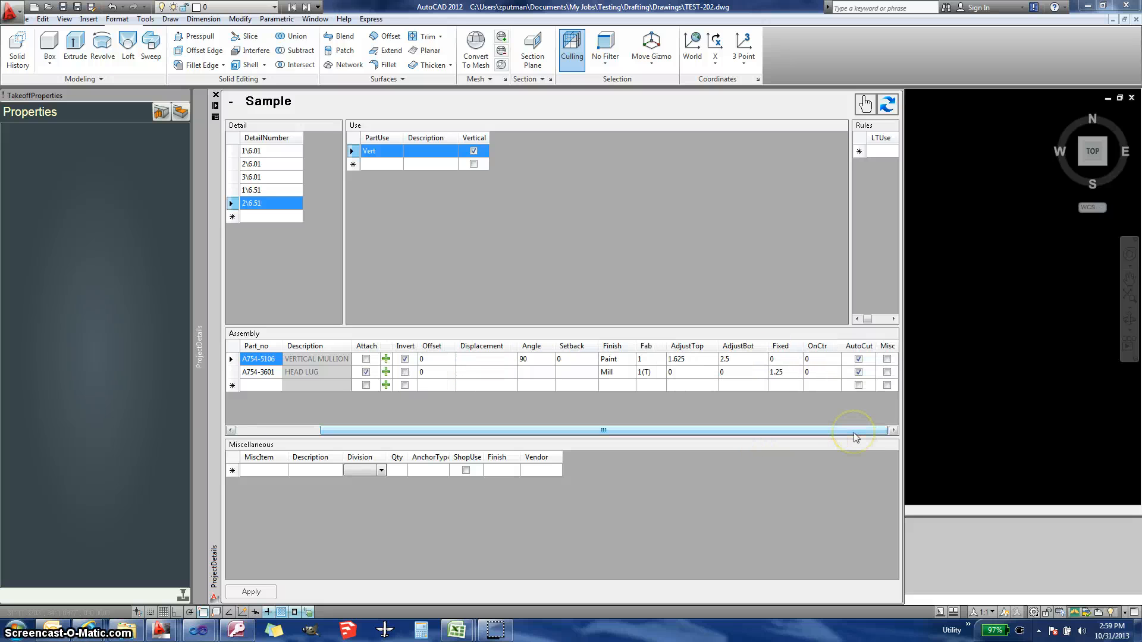